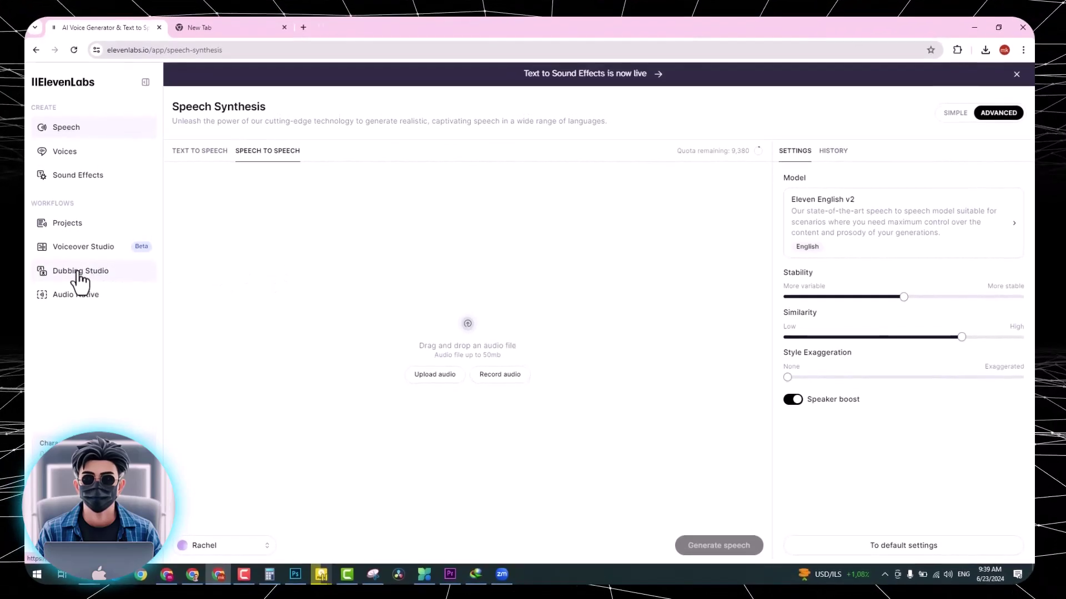
- Open the Dubbing Studio and upload the video 02102 from the PREMIERE folder on drive D as the source
click(79, 273)
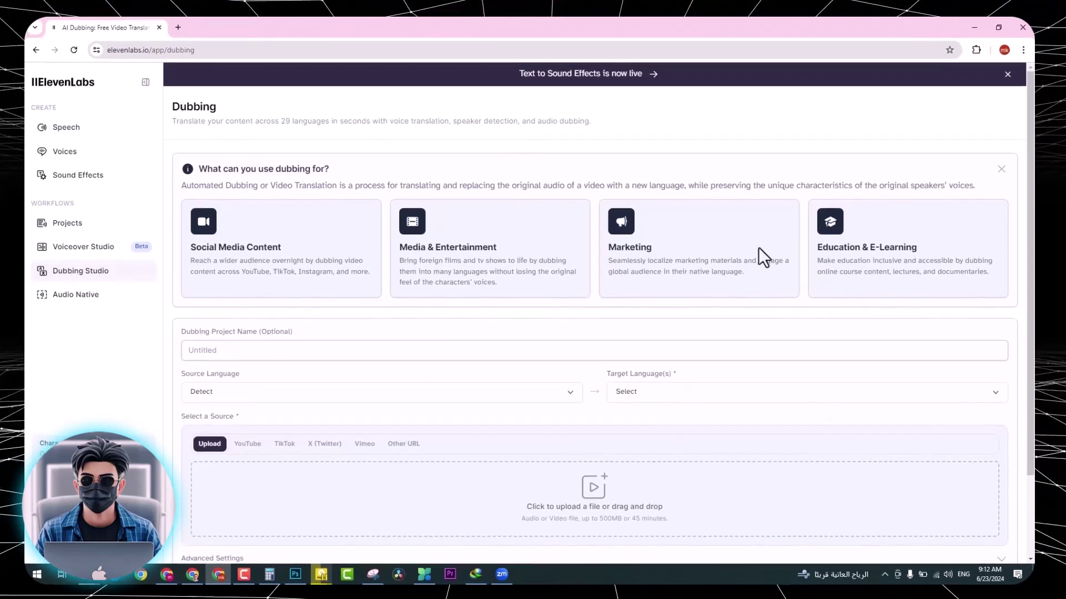
scroll(283, 333, down, 2)
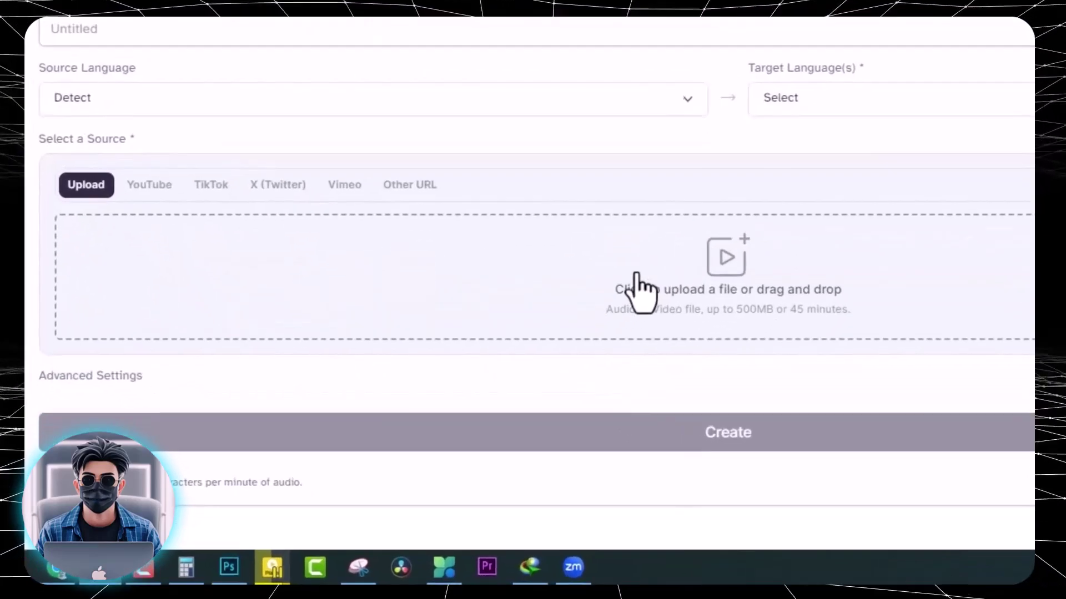
click(638, 280)
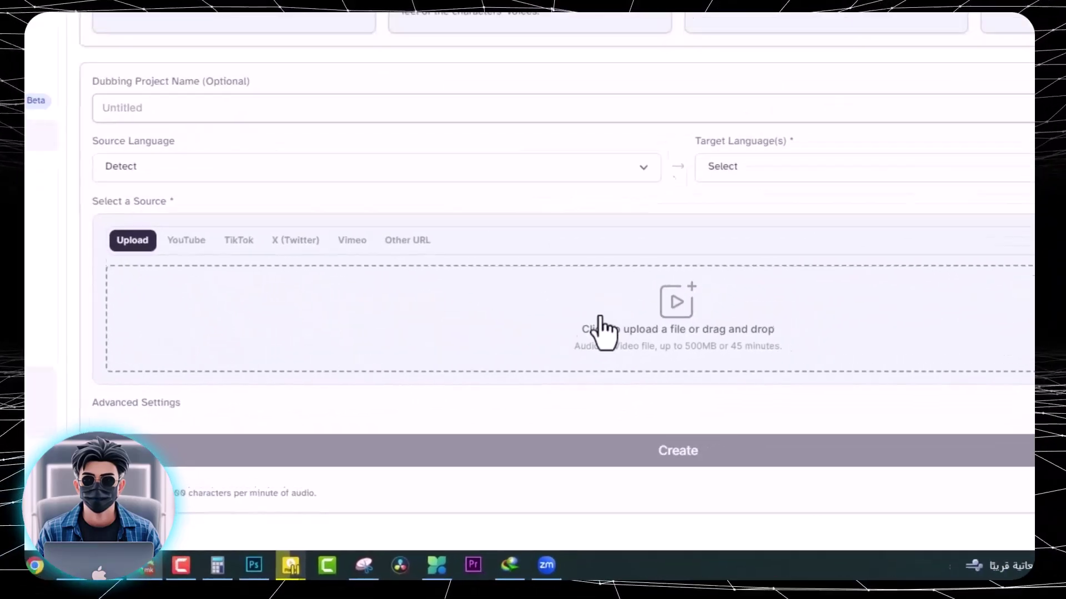
click(197, 367)
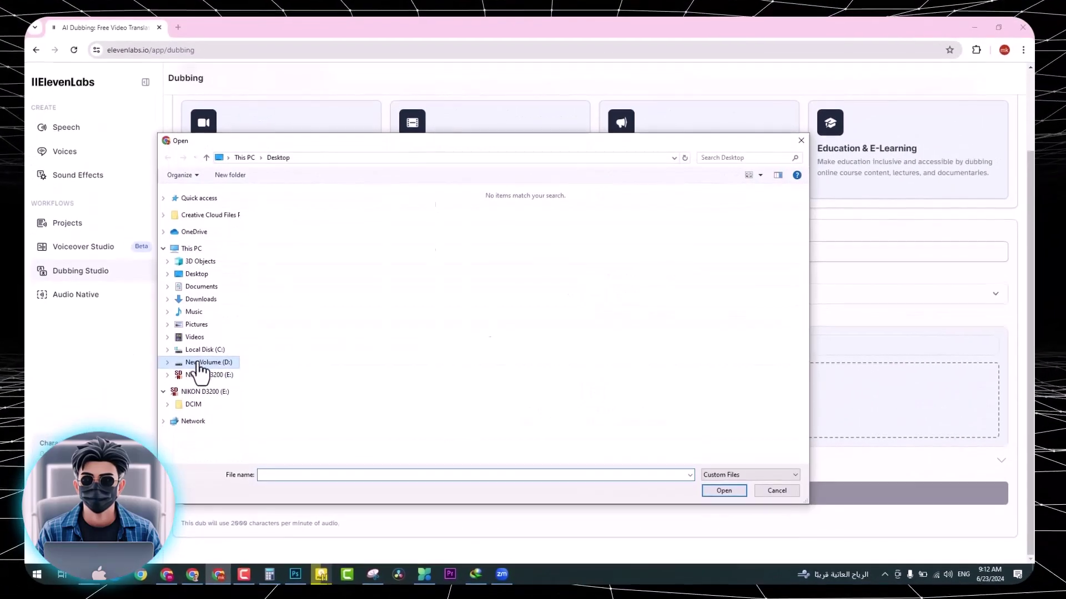
double_click(297, 328)
click(277, 222)
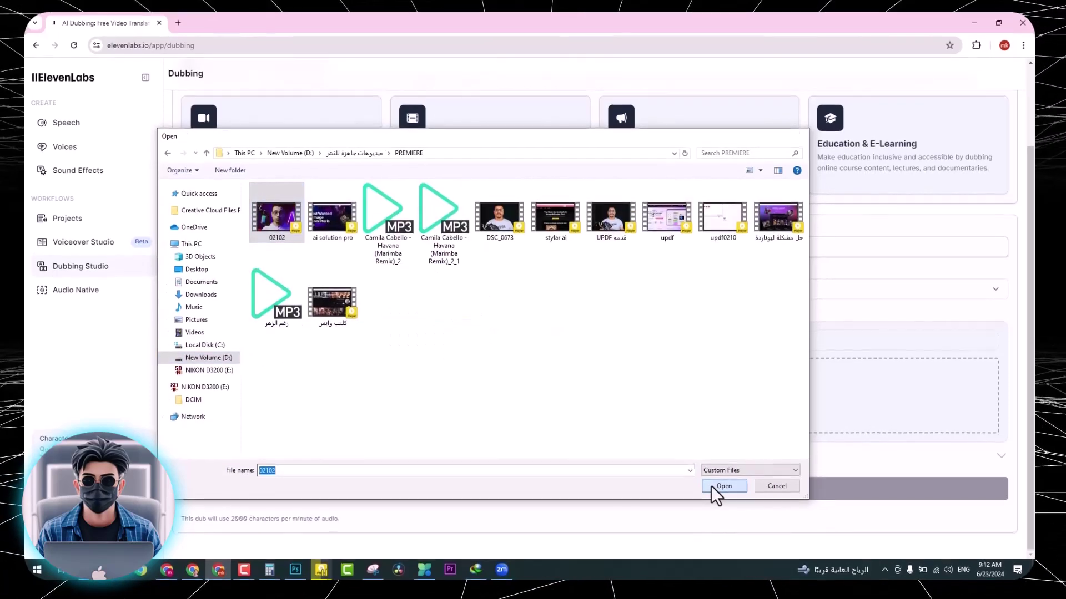
click(723, 483)
scroll(610, 456, down, 5)
scroll(610, 468, up, 5)
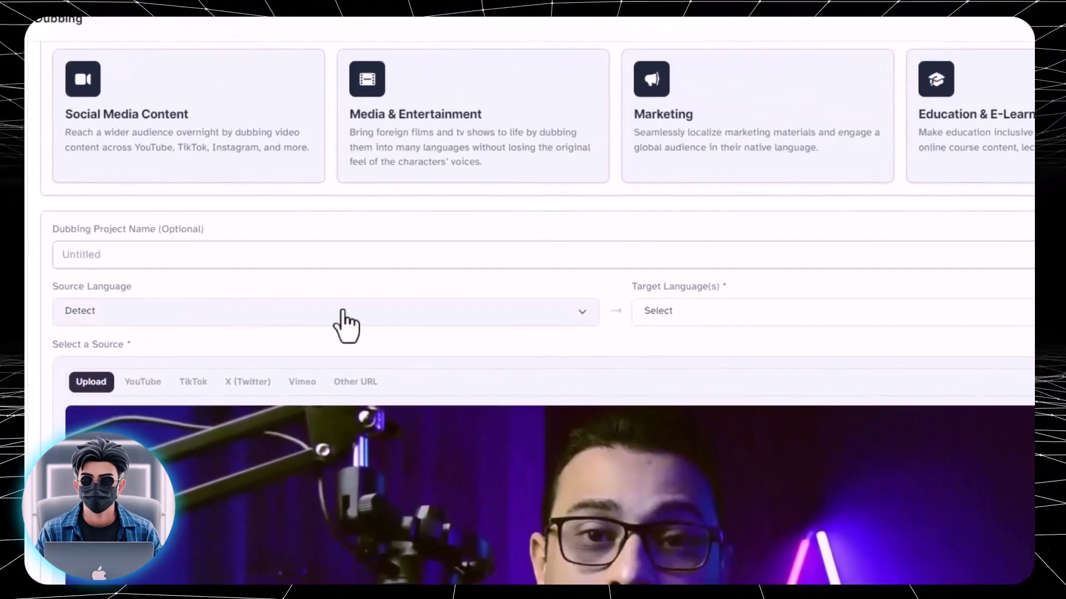
- Set the dub's source language to Arabic and its target language to English
click(345, 321)
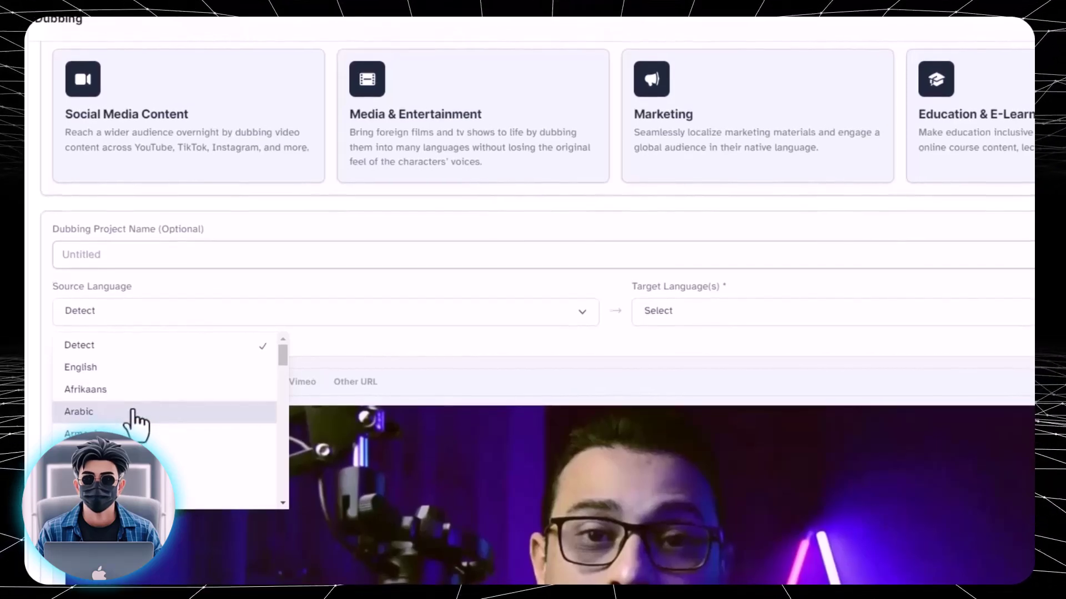
click(134, 415)
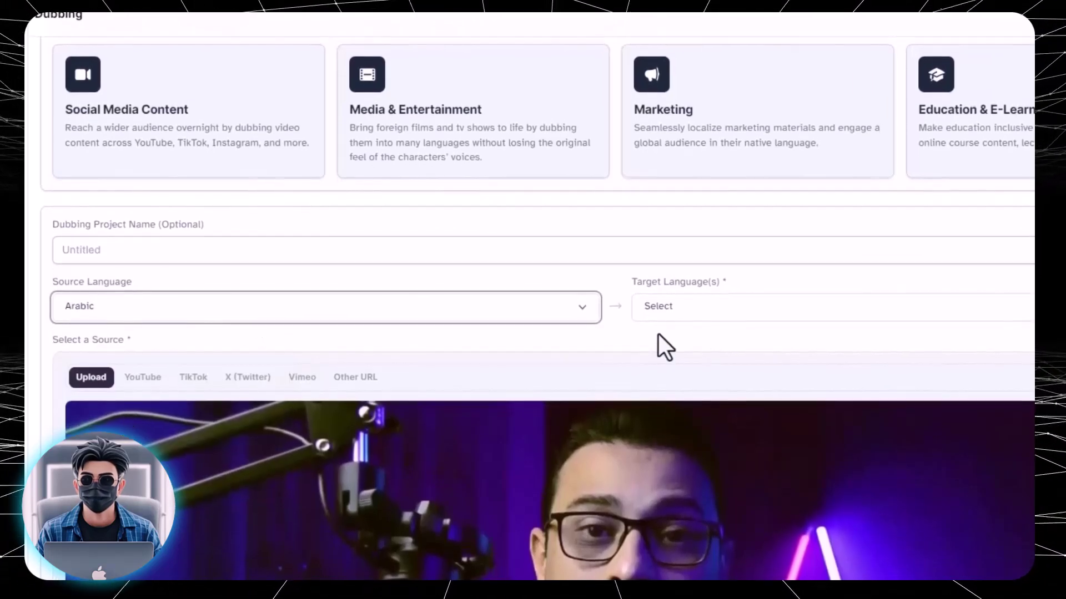
click(722, 333)
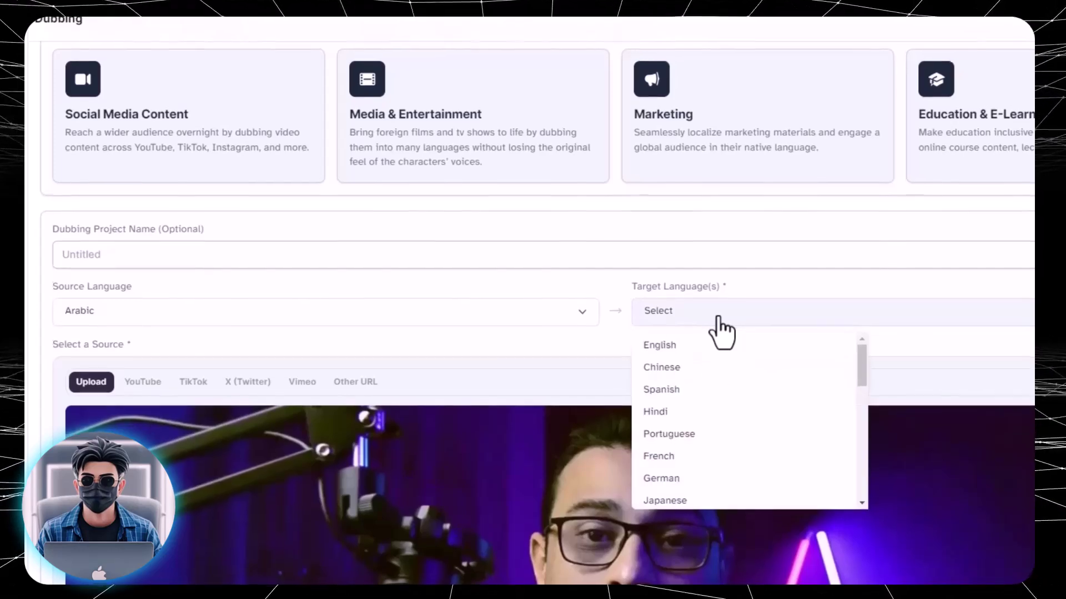
click(357, 488)
scroll(357, 488, down, 4)
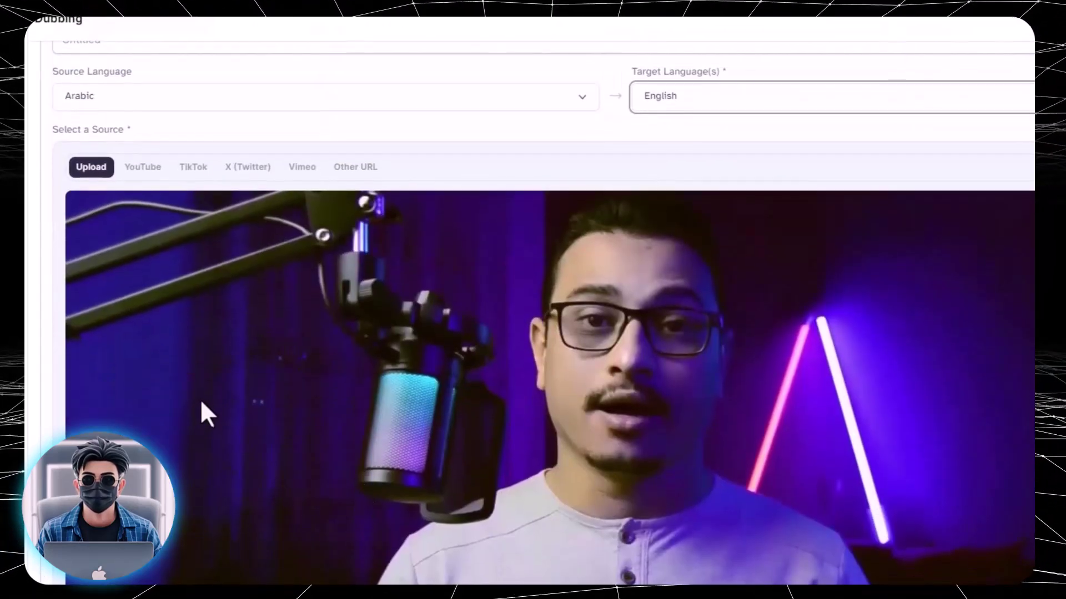
scroll(224, 411, down, 3)
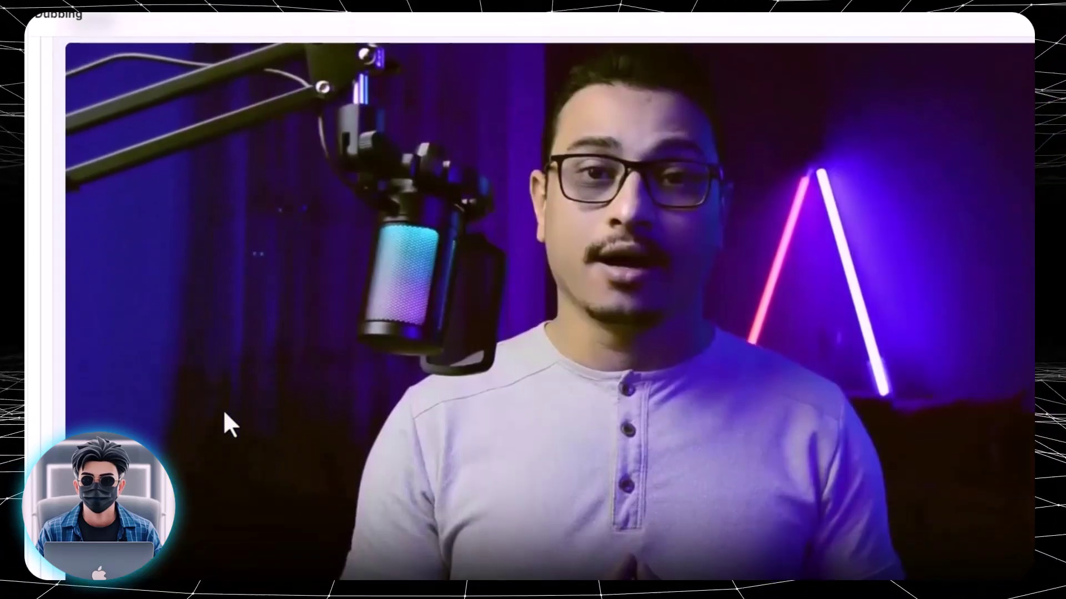
scroll(223, 411, up, 1)
scroll(611, 414, down, 1)
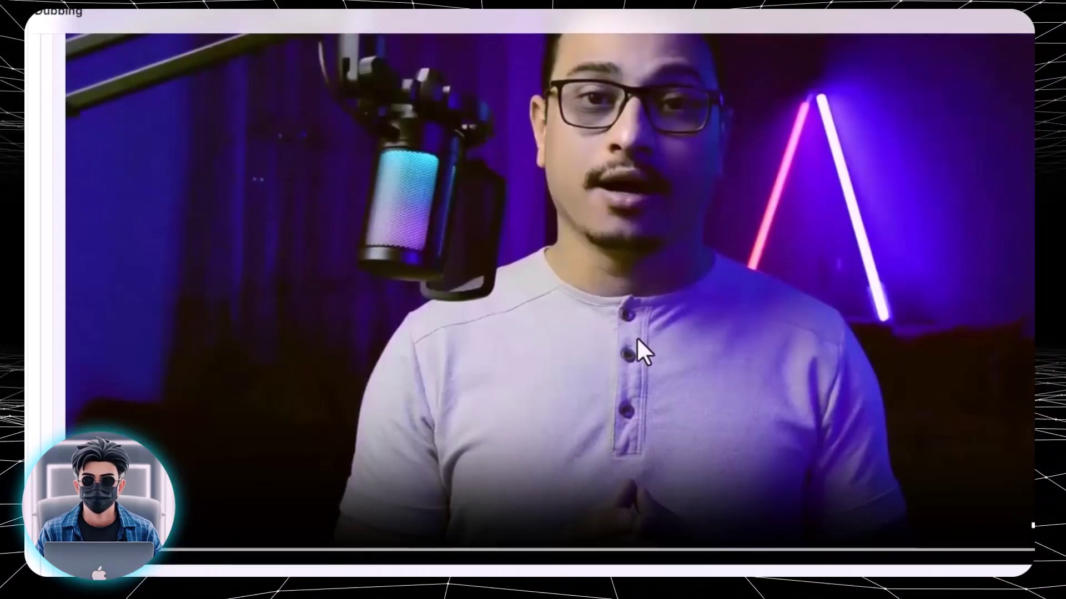
scroll(637, 337, up, 1)
scroll(637, 341, down, 1)
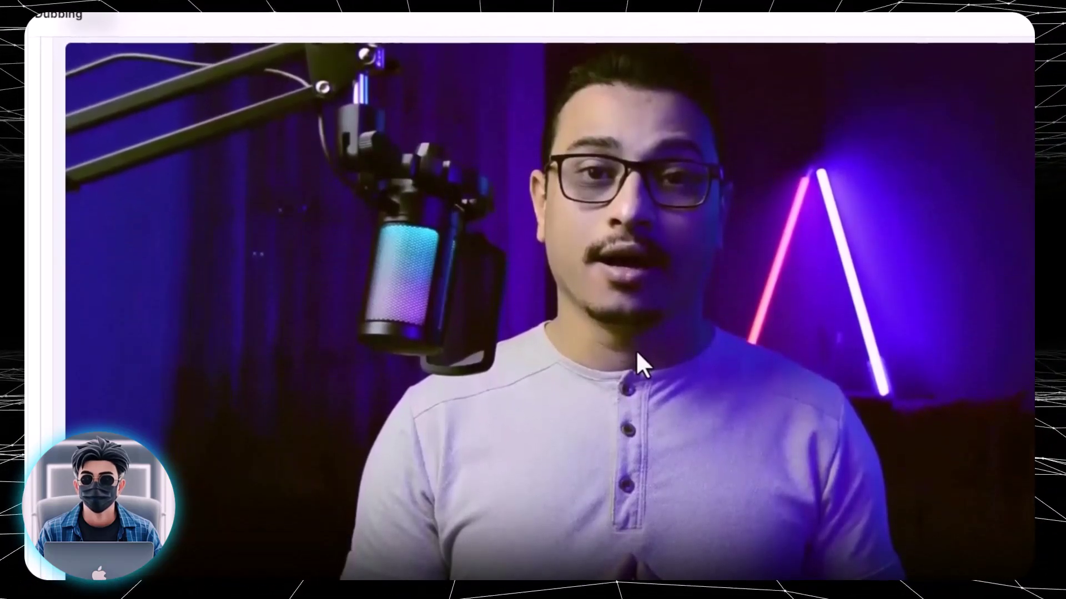
scroll(205, 366, up, 2)
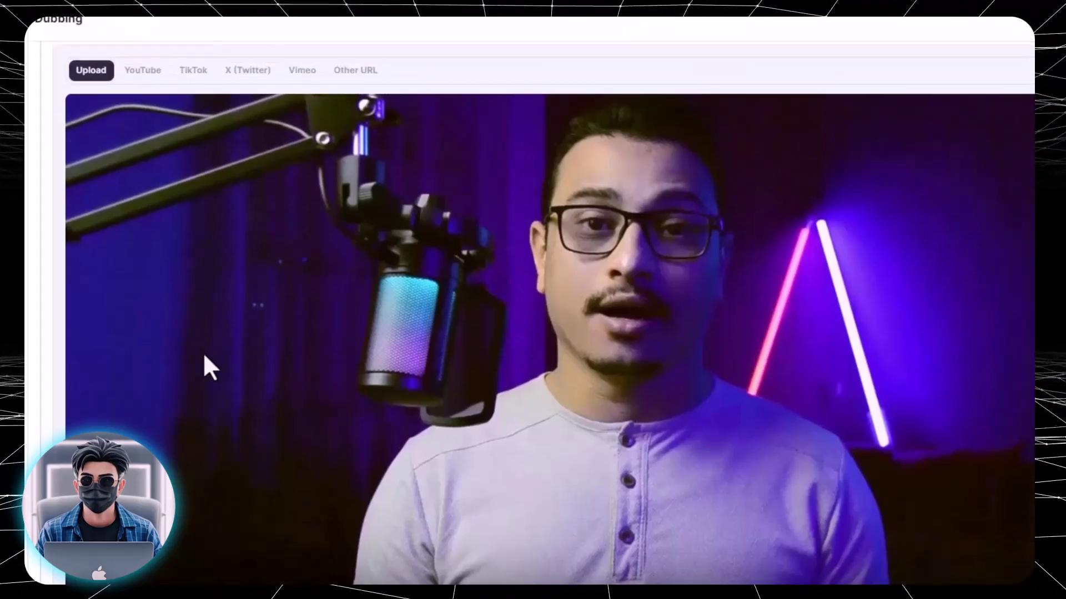
scroll(205, 360, down, 2)
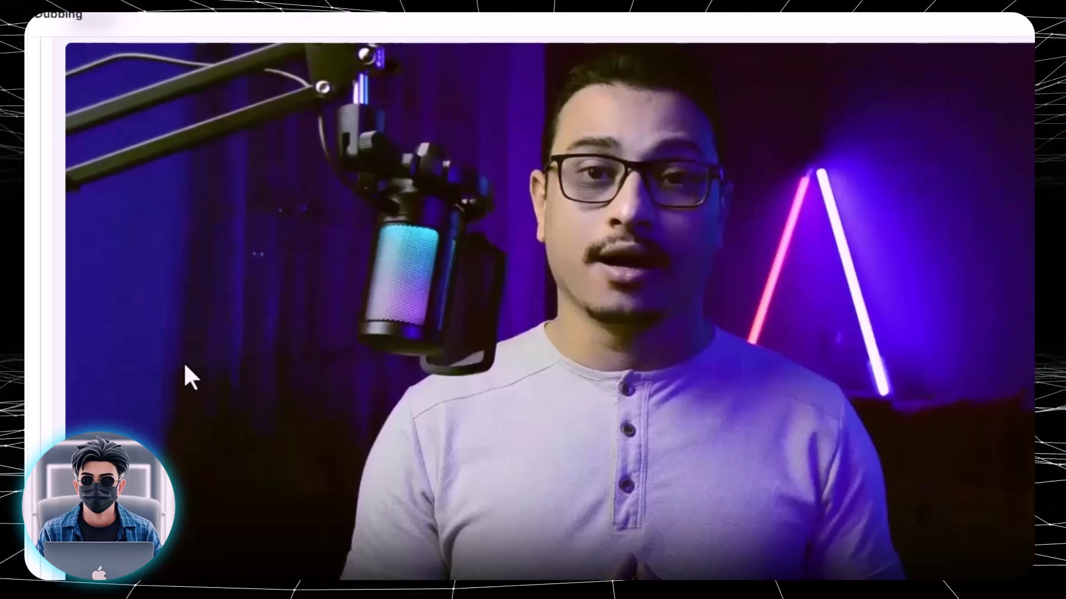
- Start creating the English dub of the uploaded 02102.mp4 video
scroll(186, 372, up, 5)
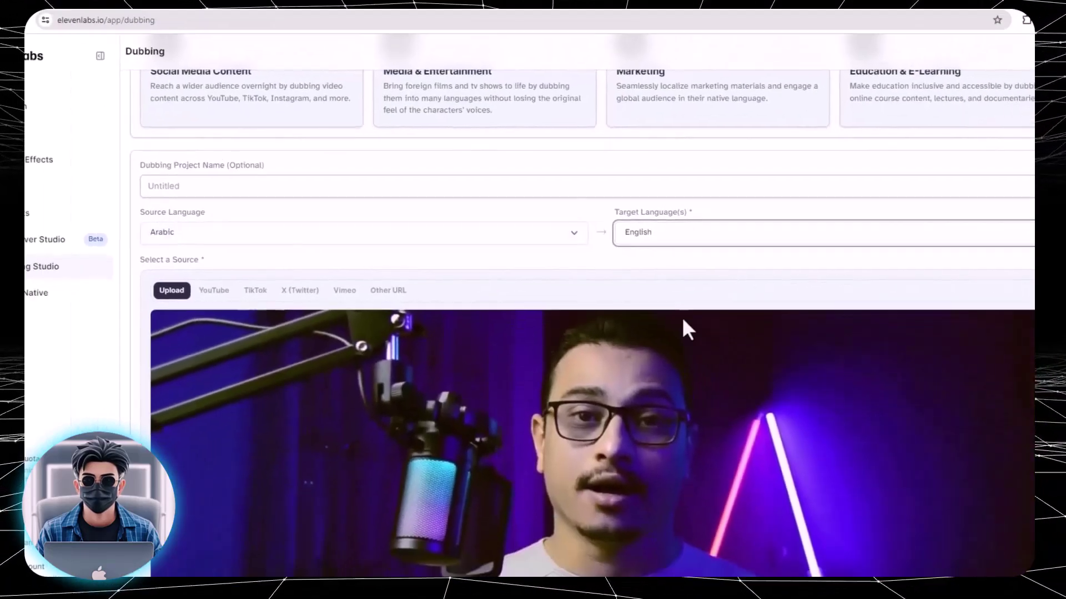
scroll(635, 318, down, 5)
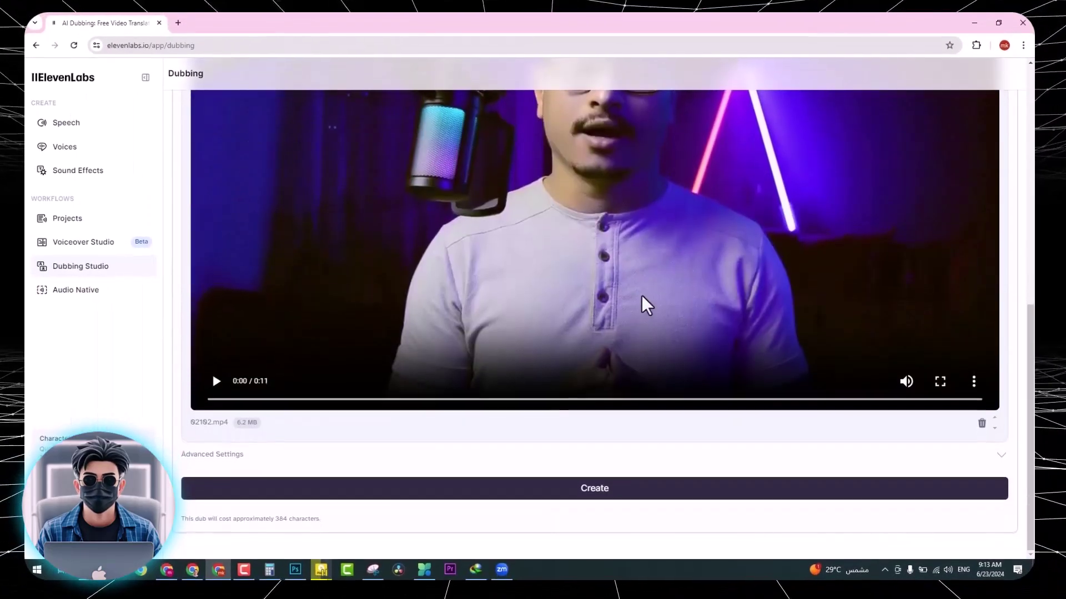
scroll(559, 499, up, 3)
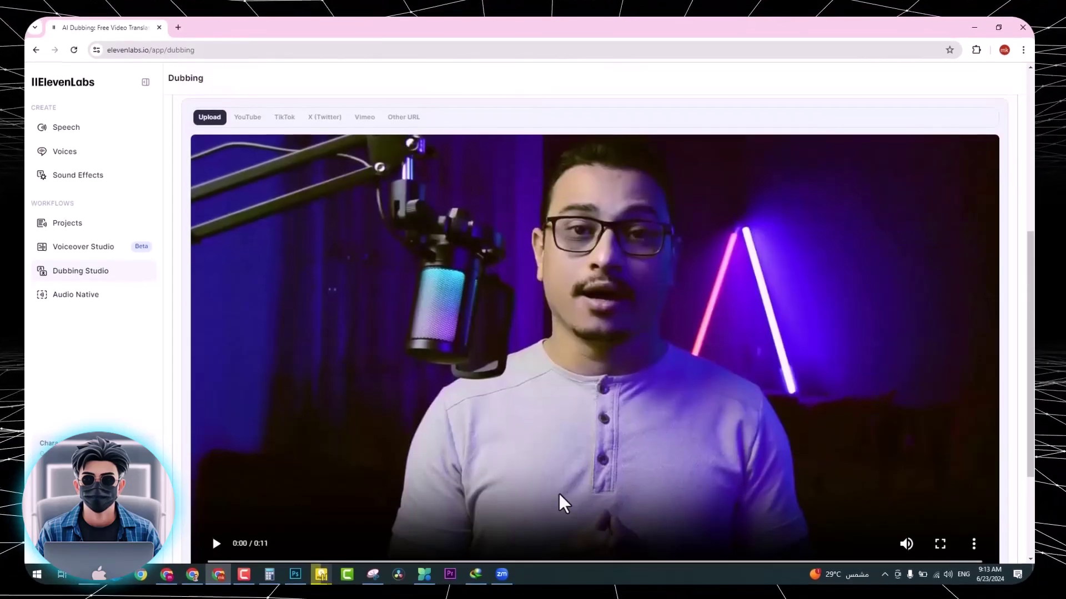
scroll(245, 435, down, 1)
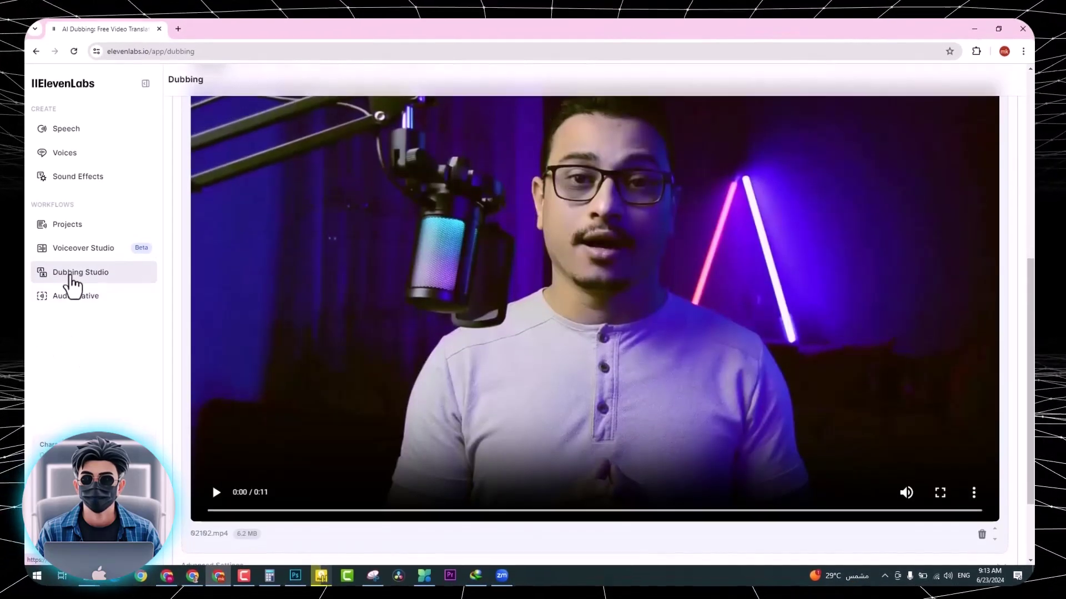
click(71, 266)
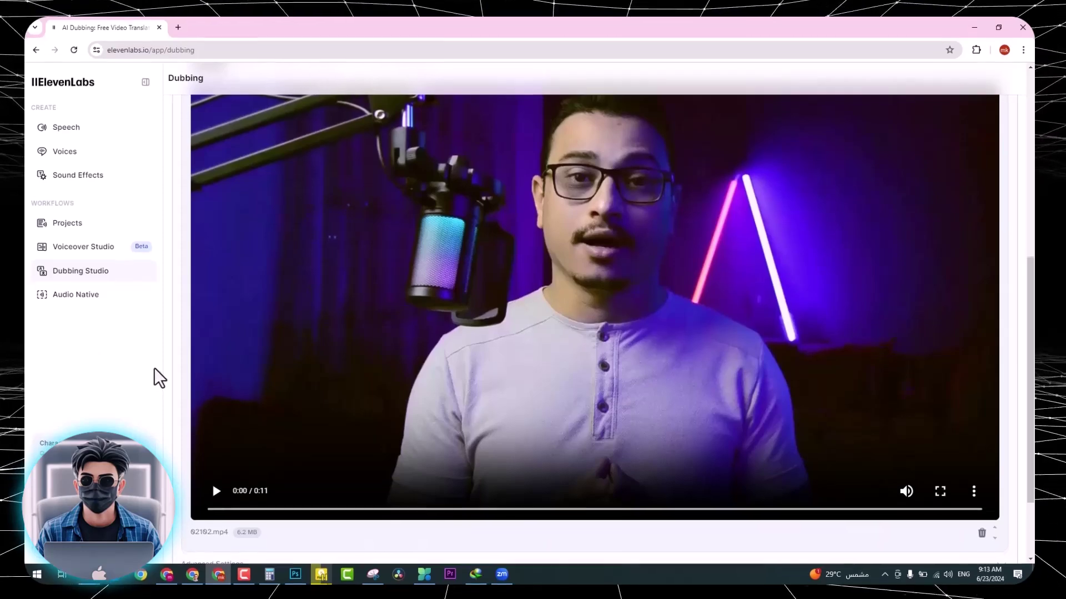
scroll(154, 362, down, 2)
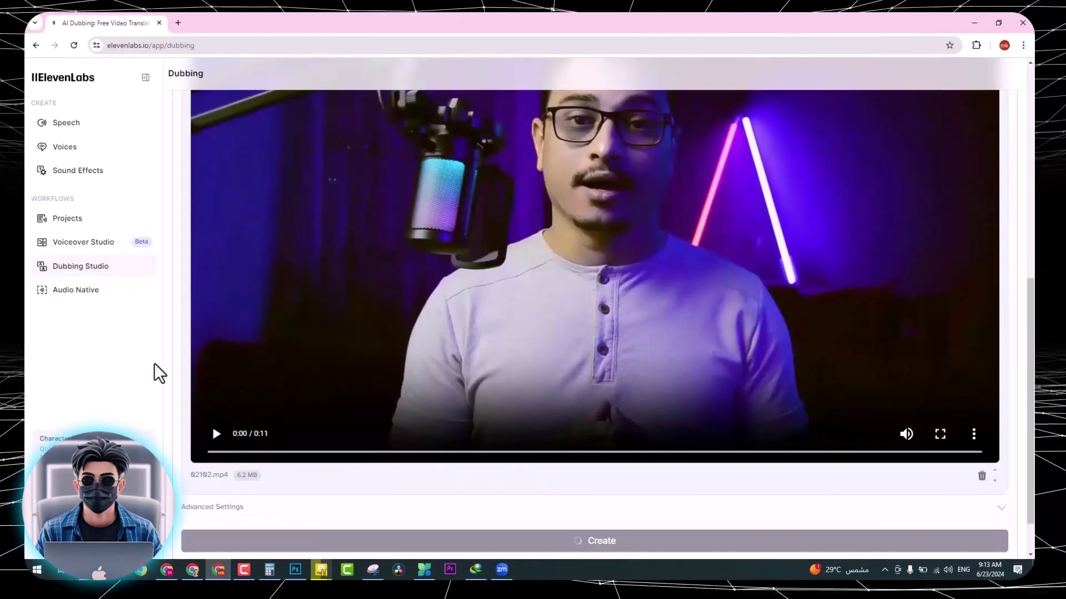
scroll(154, 368, up, 2)
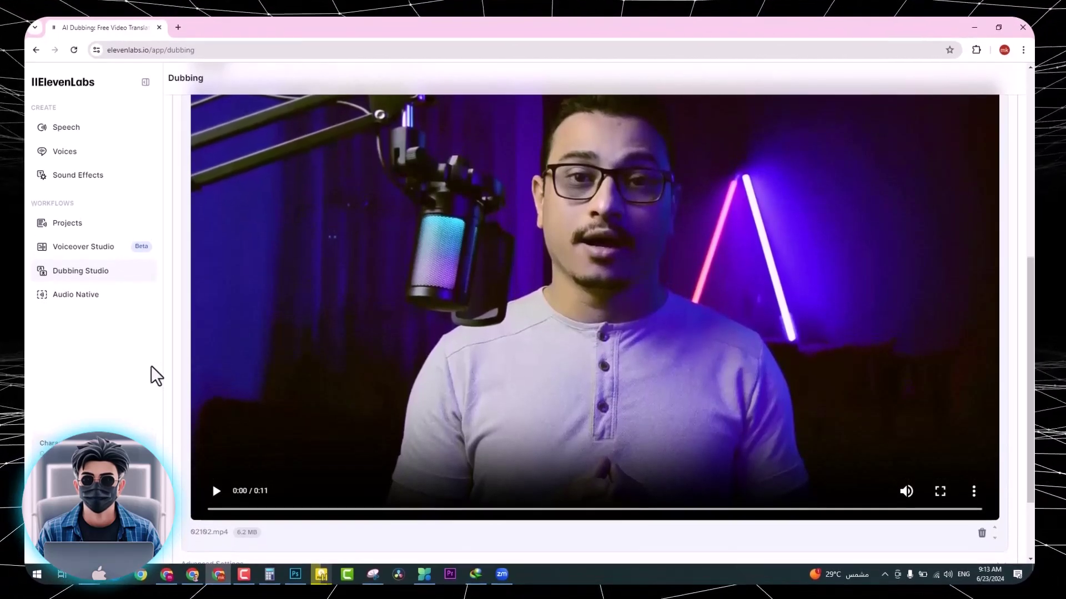
scroll(412, 378, up, 2)
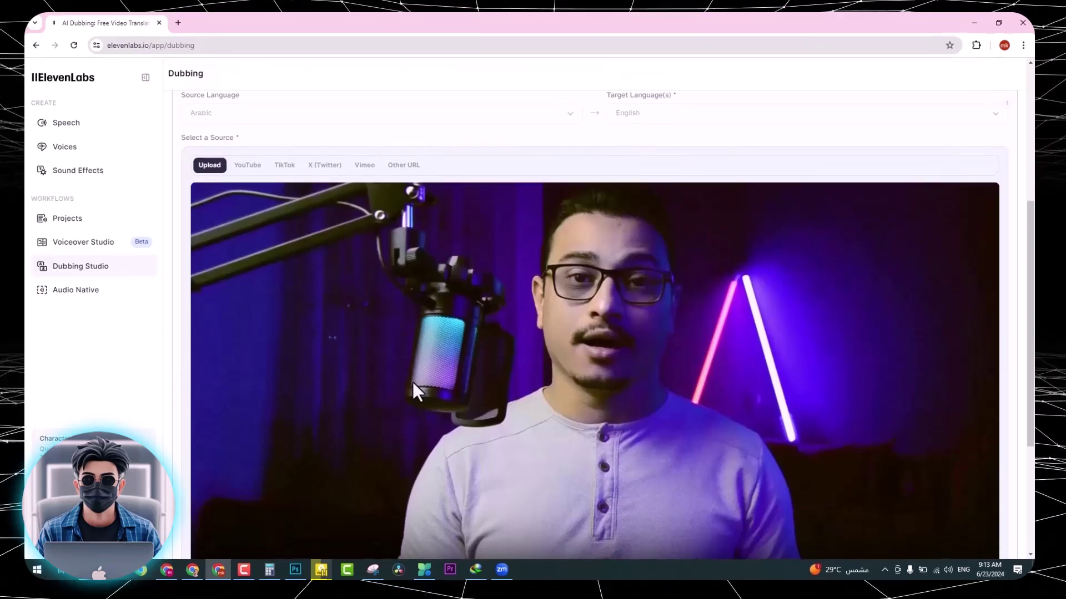
scroll(412, 379, up, 1)
scroll(411, 379, down, 2)
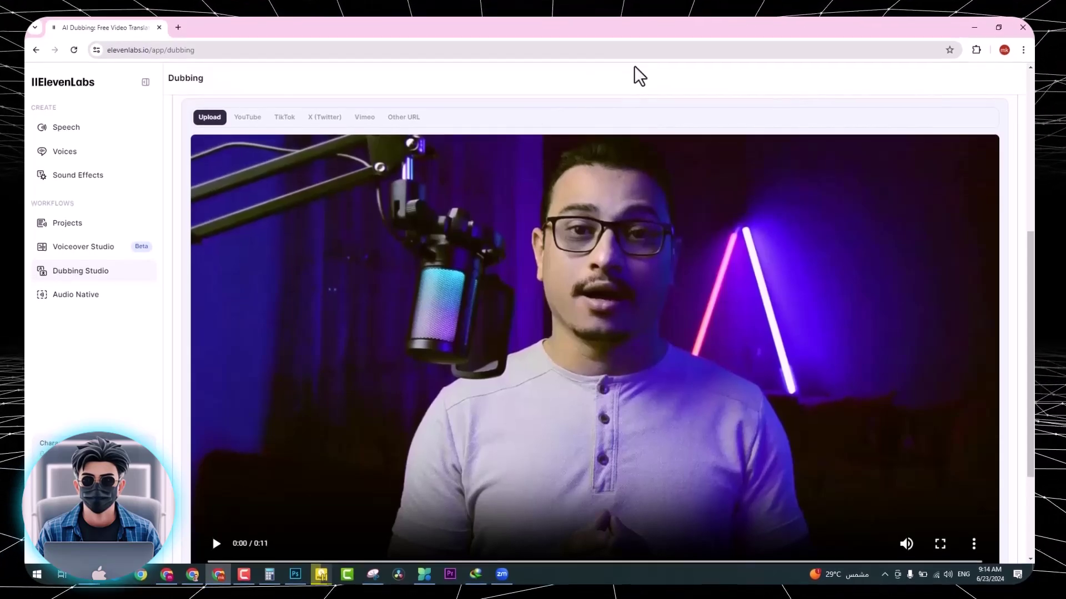
scroll(264, 276, up, 5)
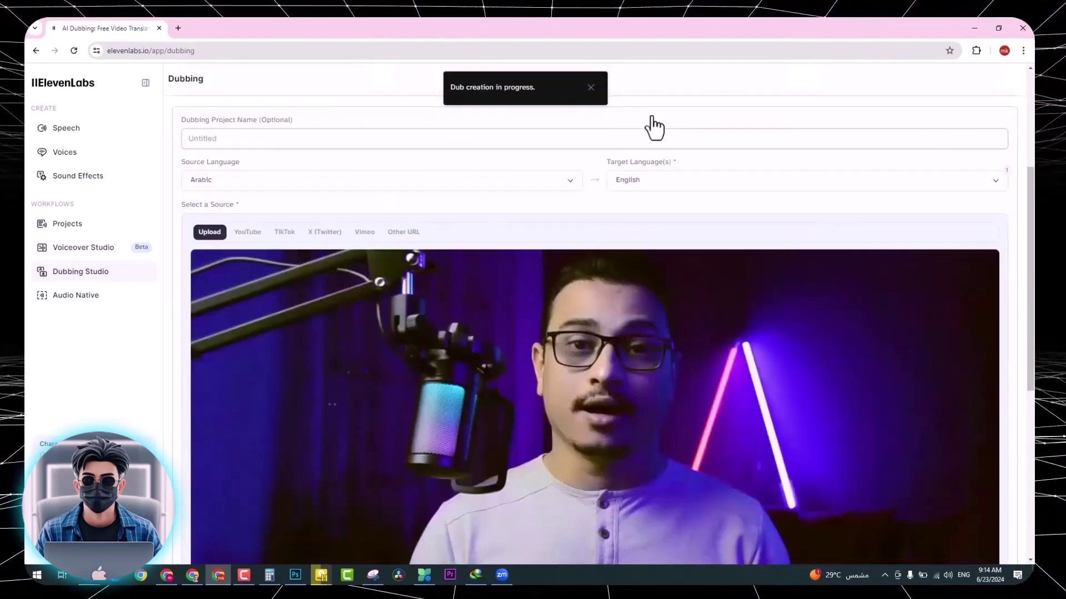
- View the finished English dub of 02102.mp4 from the list of dubs and play it back
scroll(653, 119, down, 6)
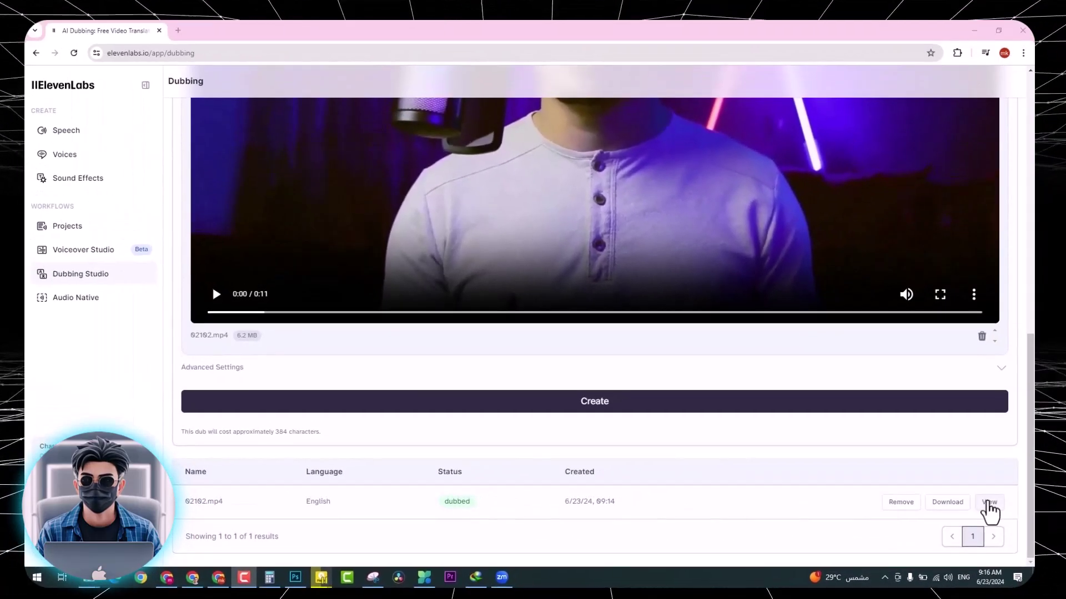
click(989, 504)
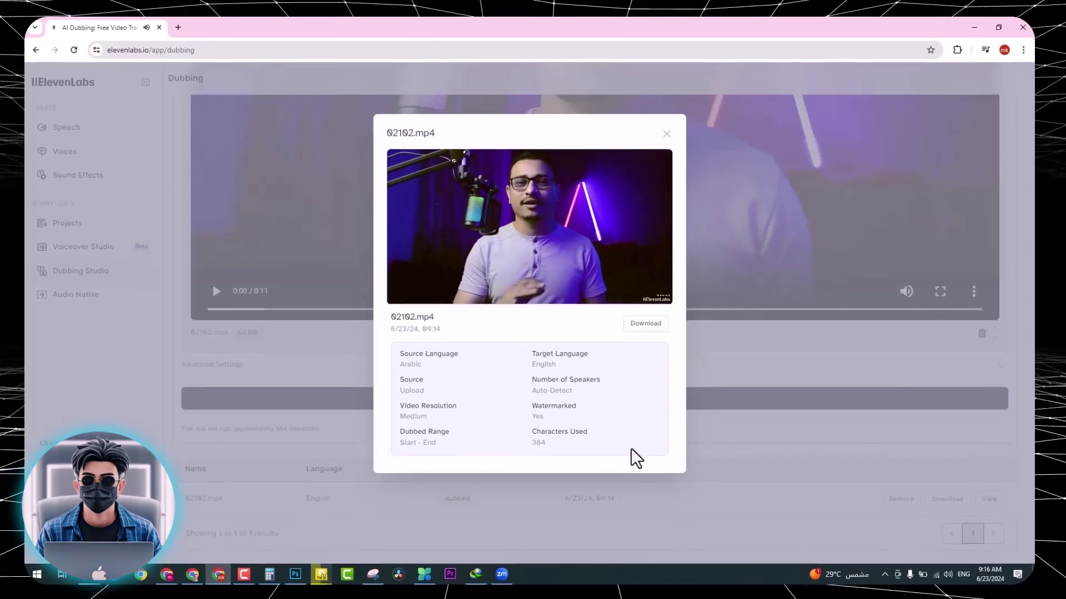
mouse_move(400, 292)
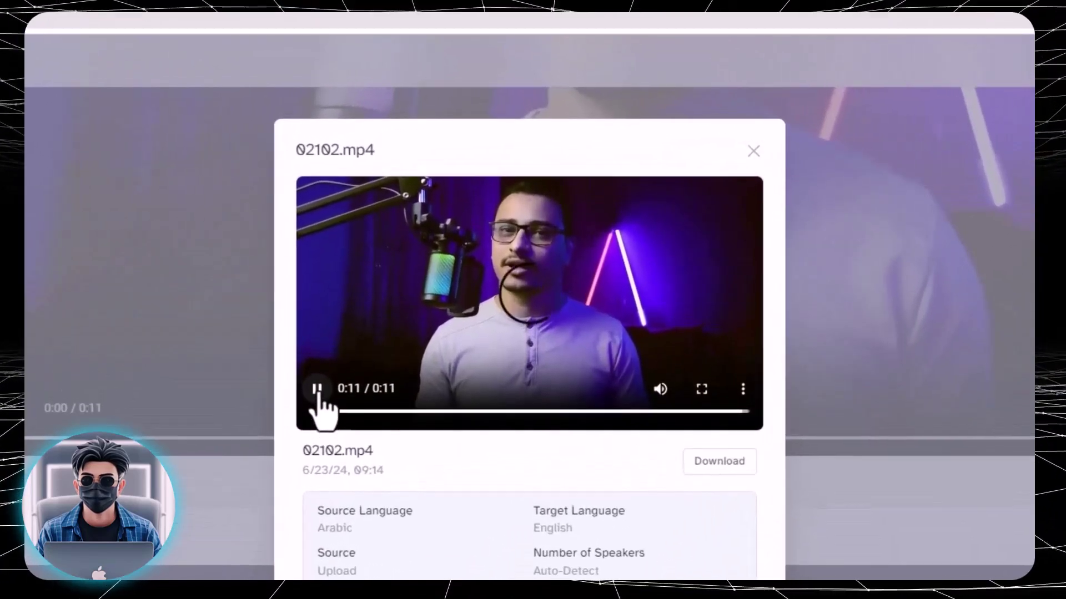
click(315, 409)
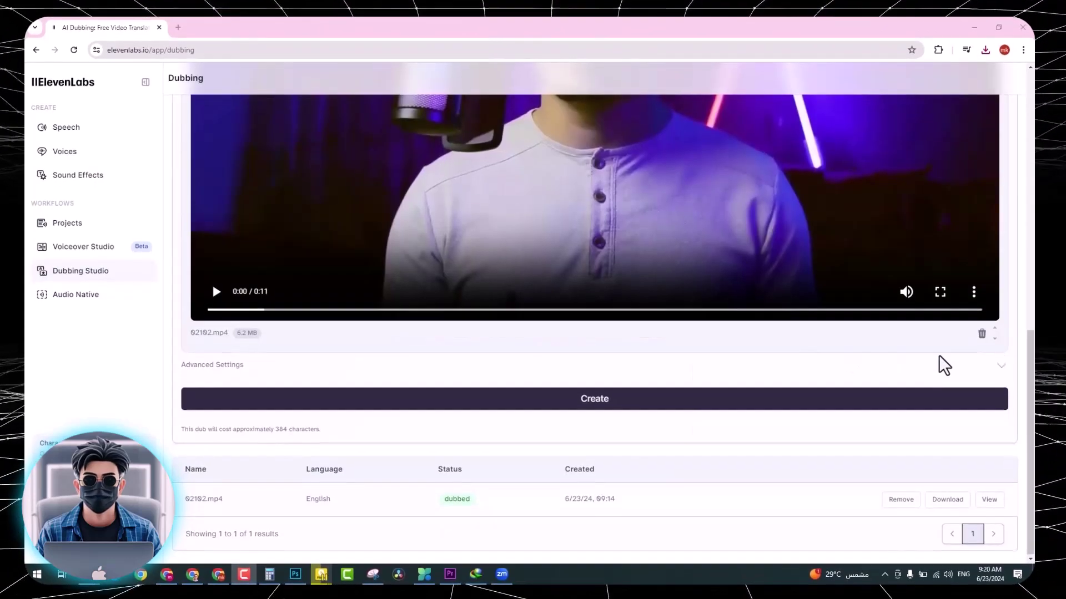
- Remove 02102.mp4 as the dubbing source and upload the video sfsdfsd from the PREMIERE folder instead
click(981, 327)
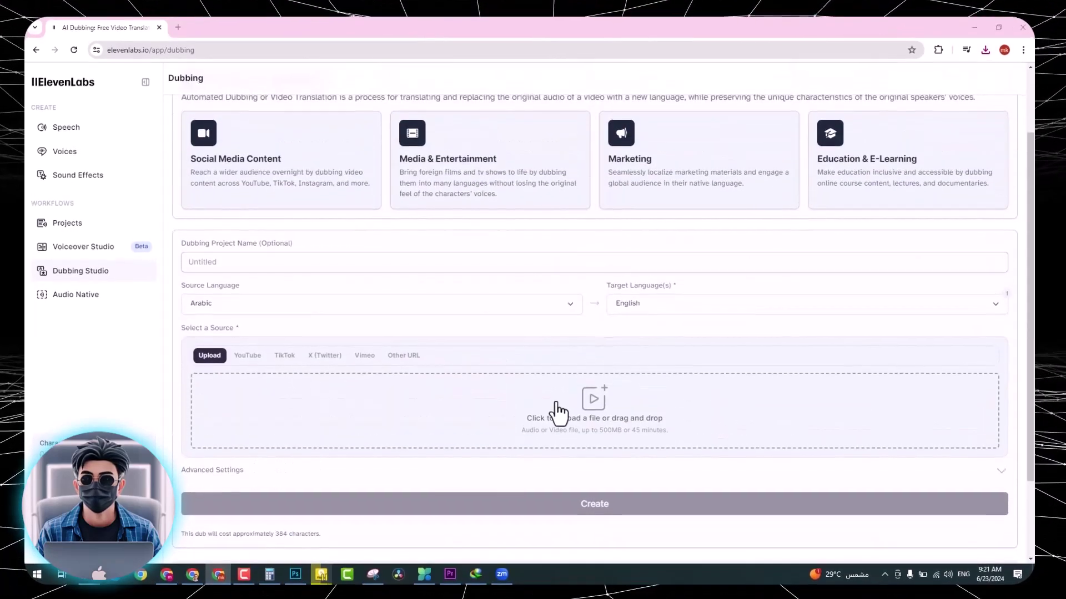
click(556, 416)
click(800, 135)
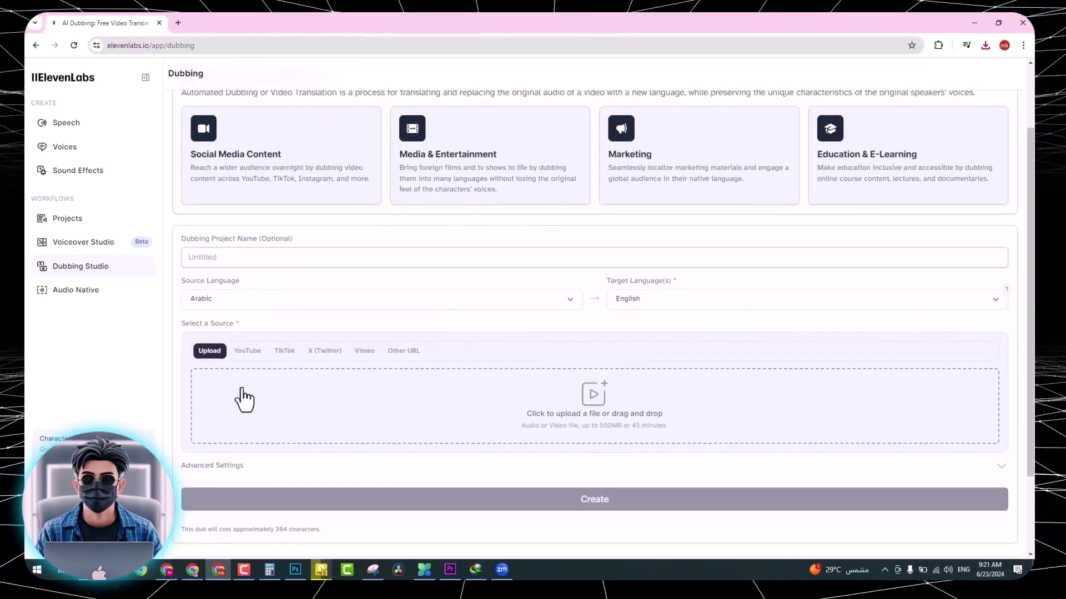
click(520, 424)
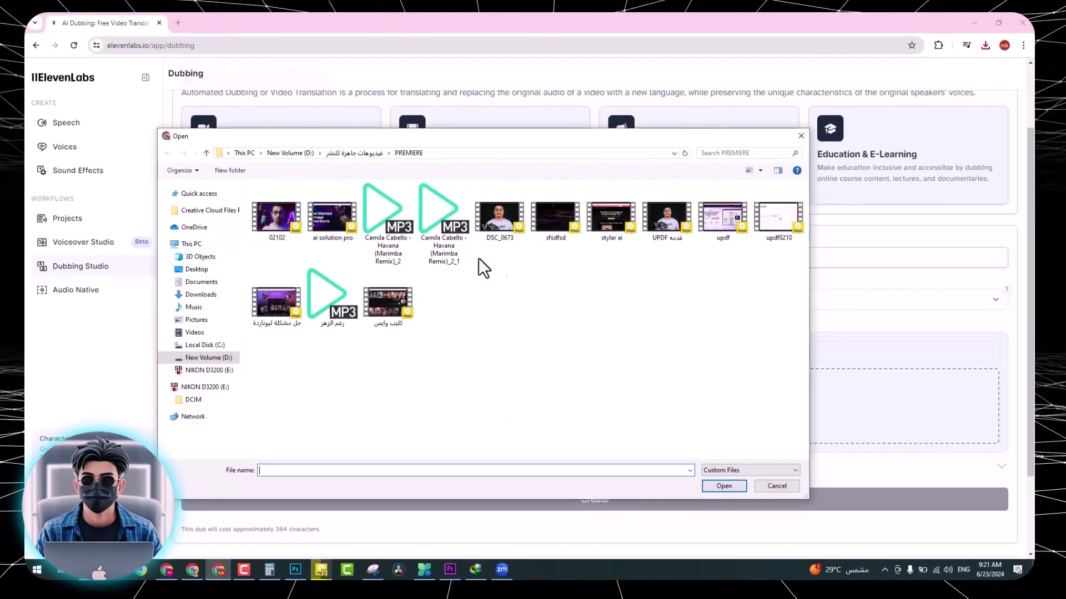
click(556, 244)
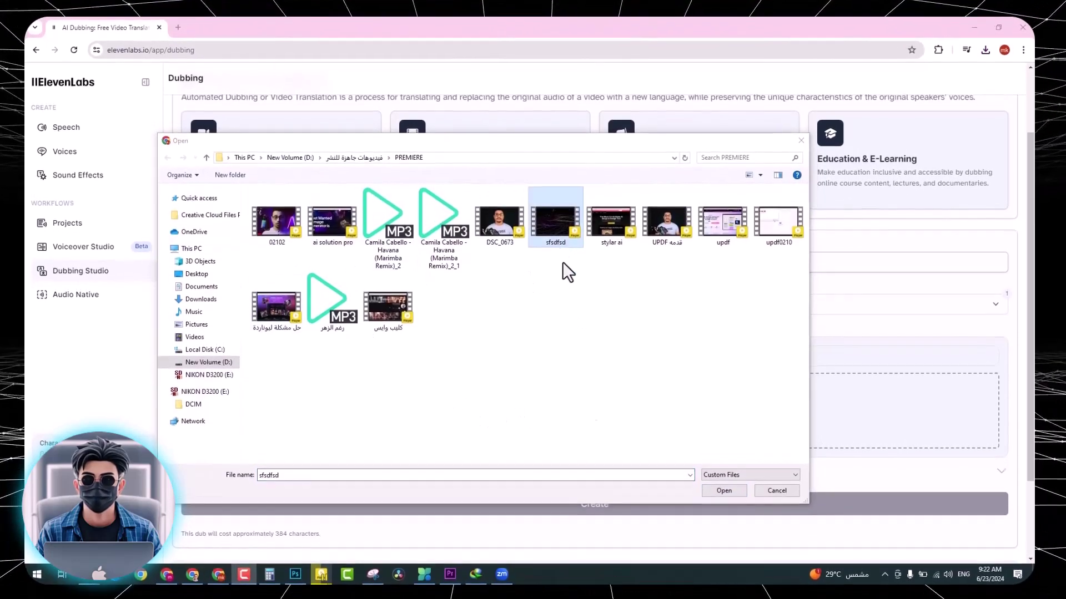
click(717, 491)
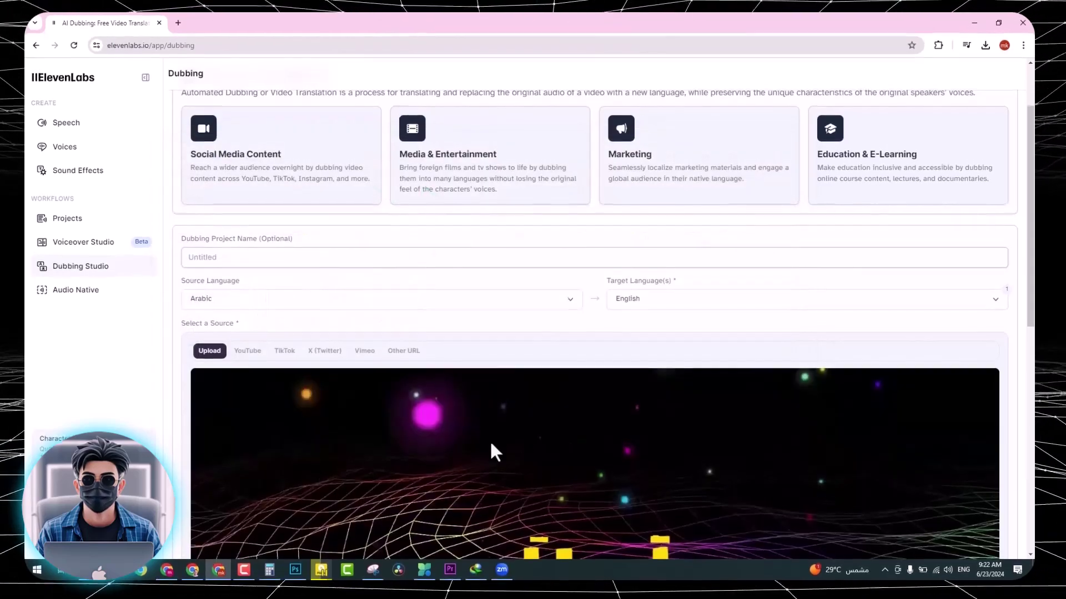
scroll(520, 434, down, 5)
scroll(331, 474, up, 1)
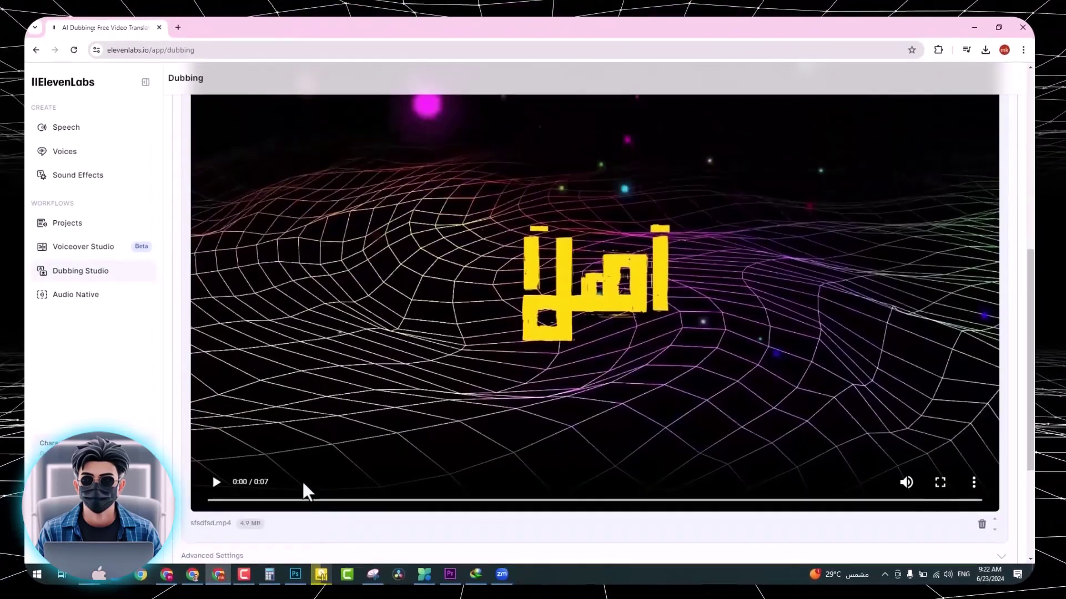
- Play back the uploaded sfsdfsd.mp4 and name the dubbing project "دوبلاج 1"
click(216, 475)
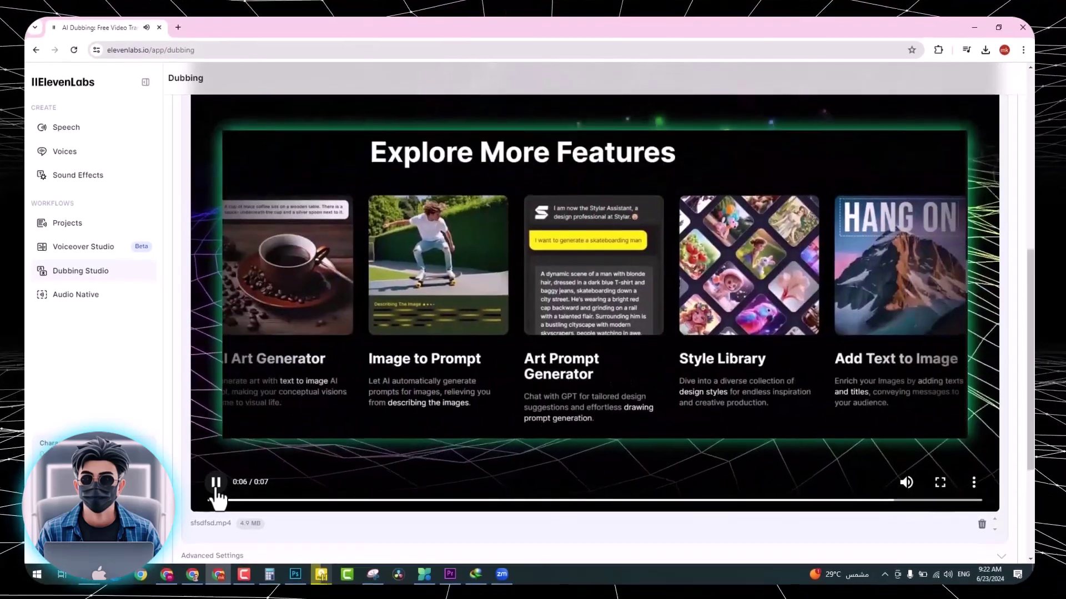
scroll(218, 497, down, 4)
scroll(222, 491, up, 10)
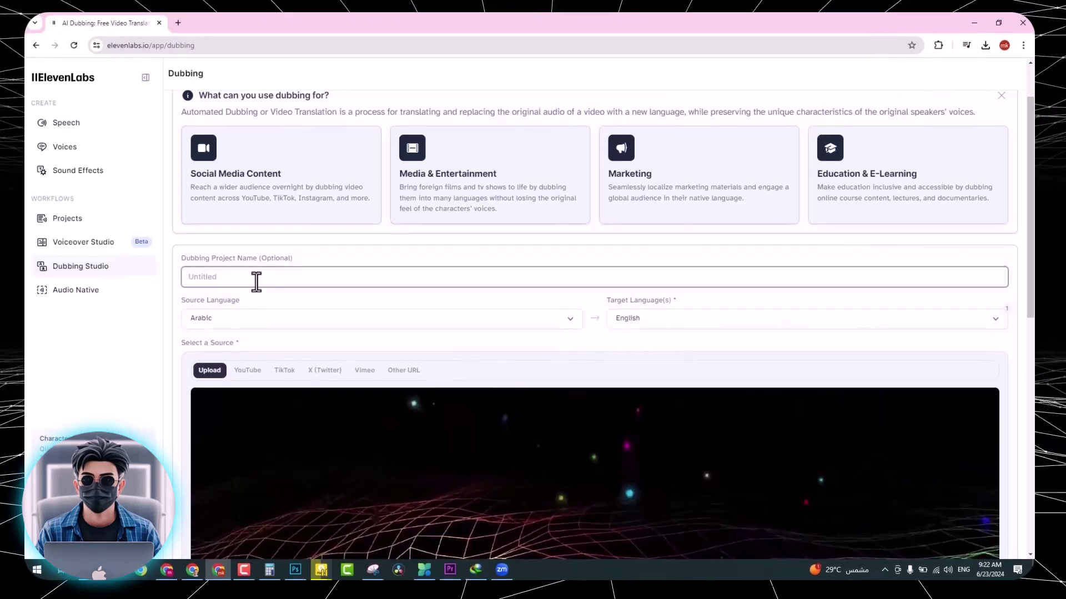
text([,f)
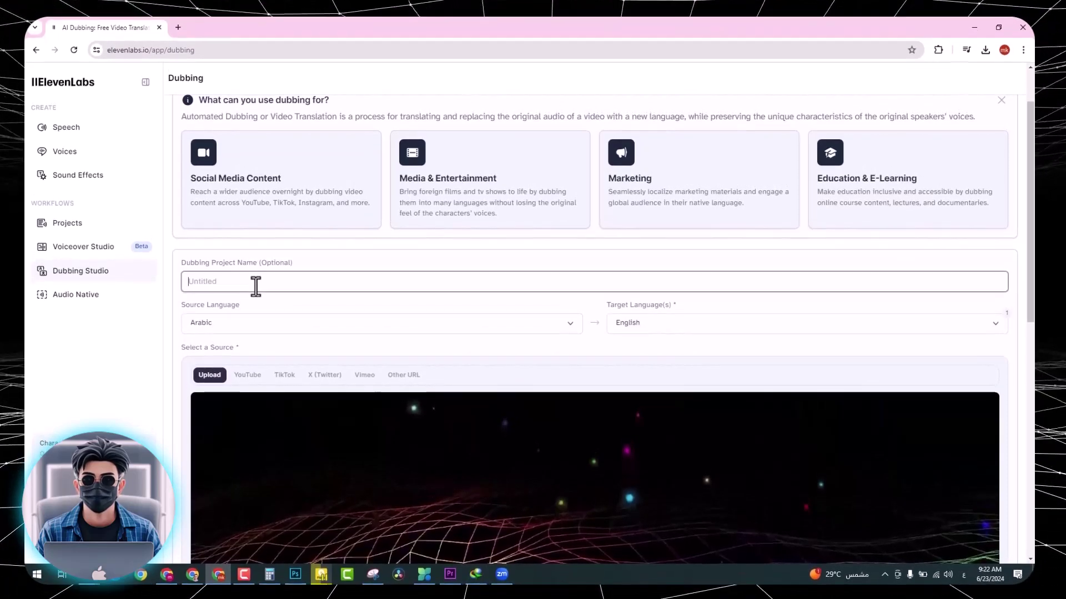
text(ر)
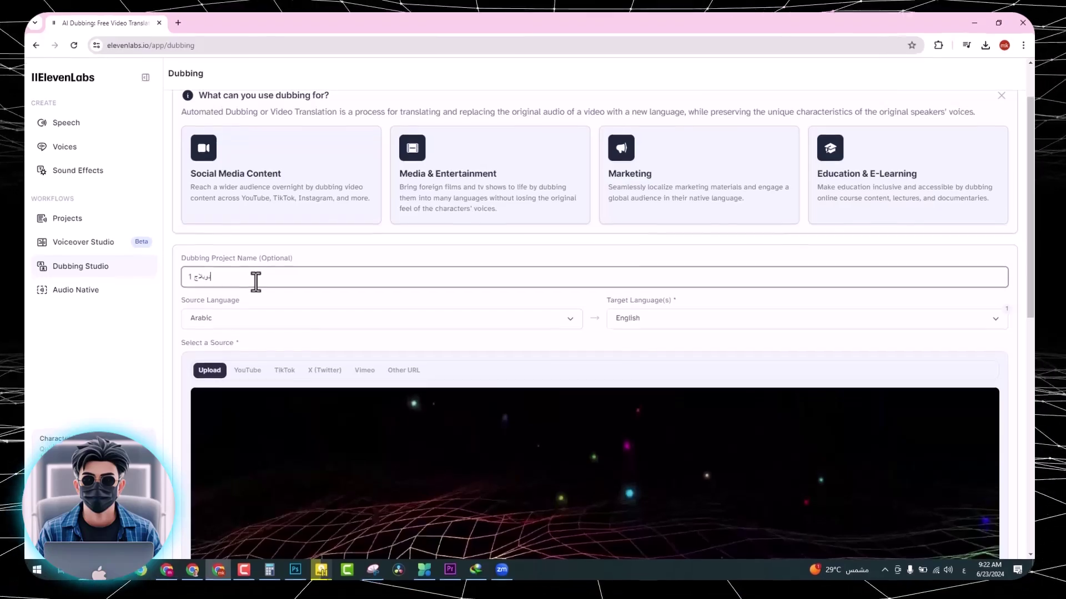
- Start creating the English dub of sfsdfsd.mp4 and wait for it in the list of dubs
scroll(316, 335, down, 5)
scroll(315, 338, down, 4)
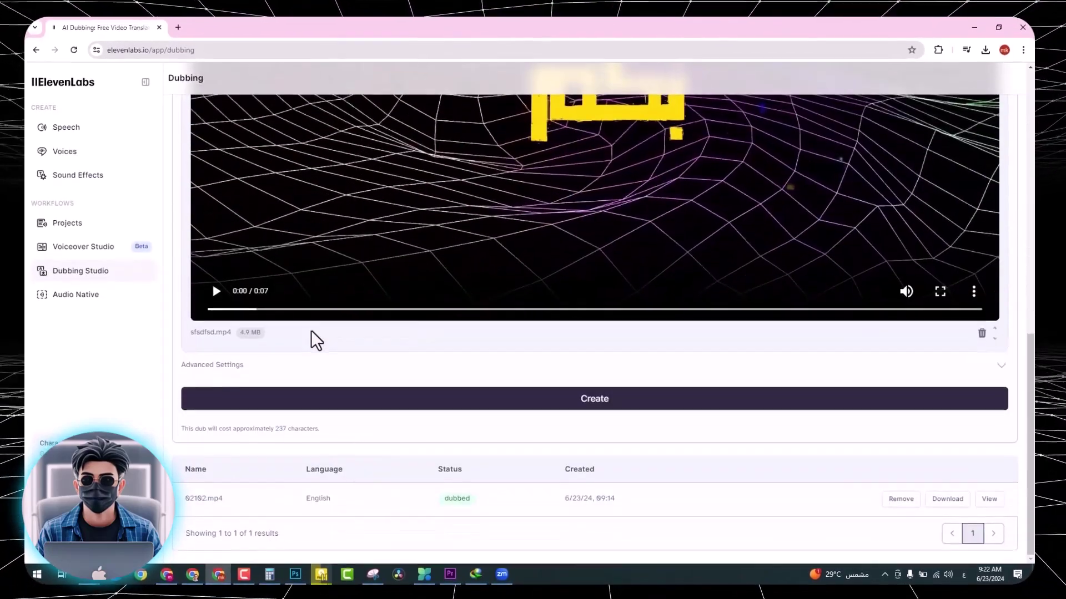
click(602, 399)
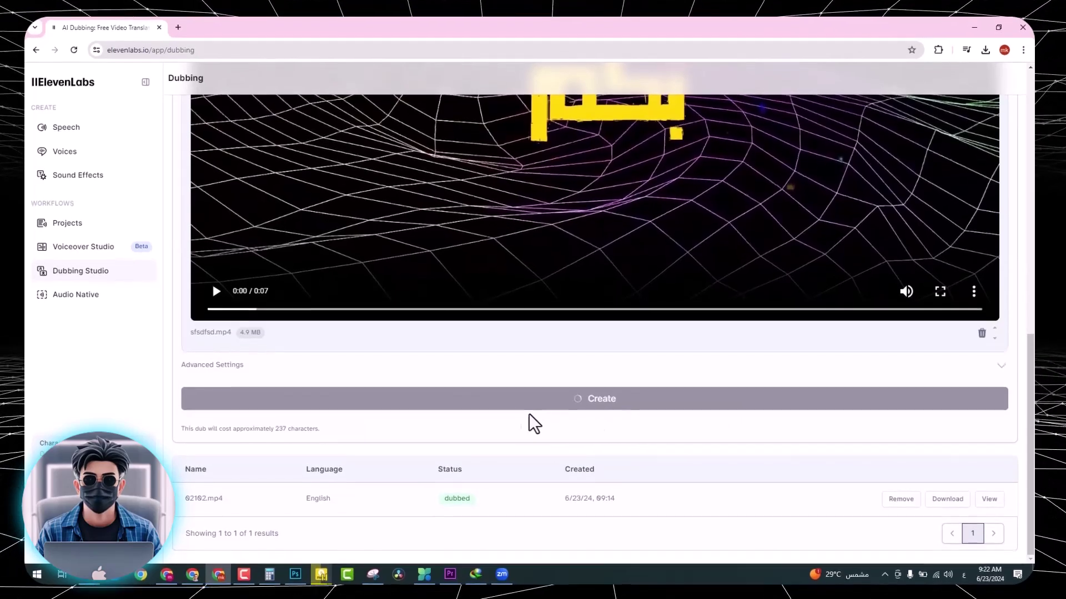
scroll(518, 438, up, 4)
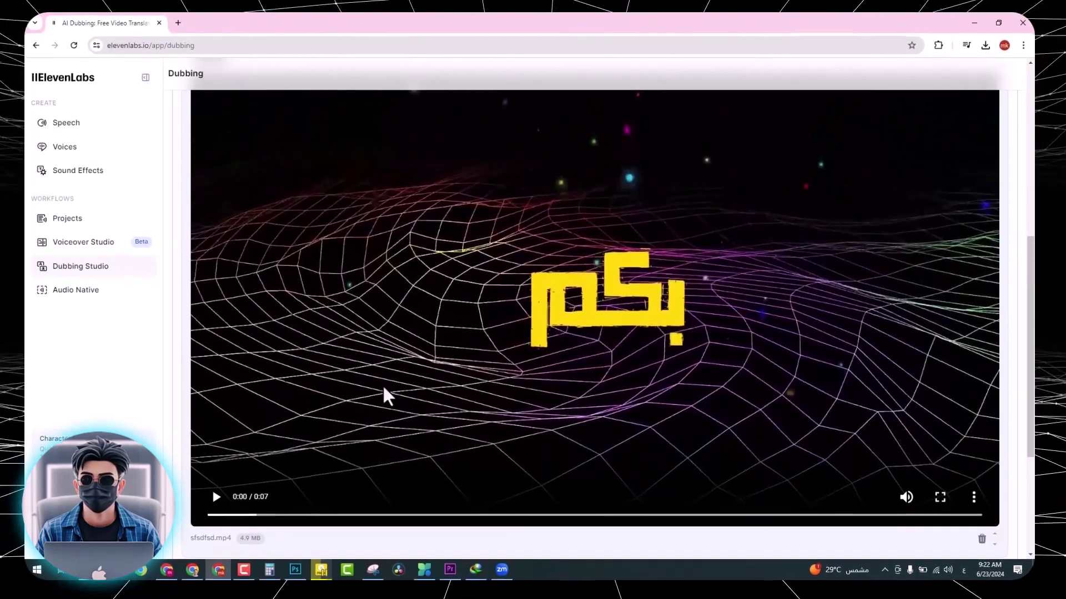
scroll(428, 407, down, 1)
scroll(432, 401, down, 3)
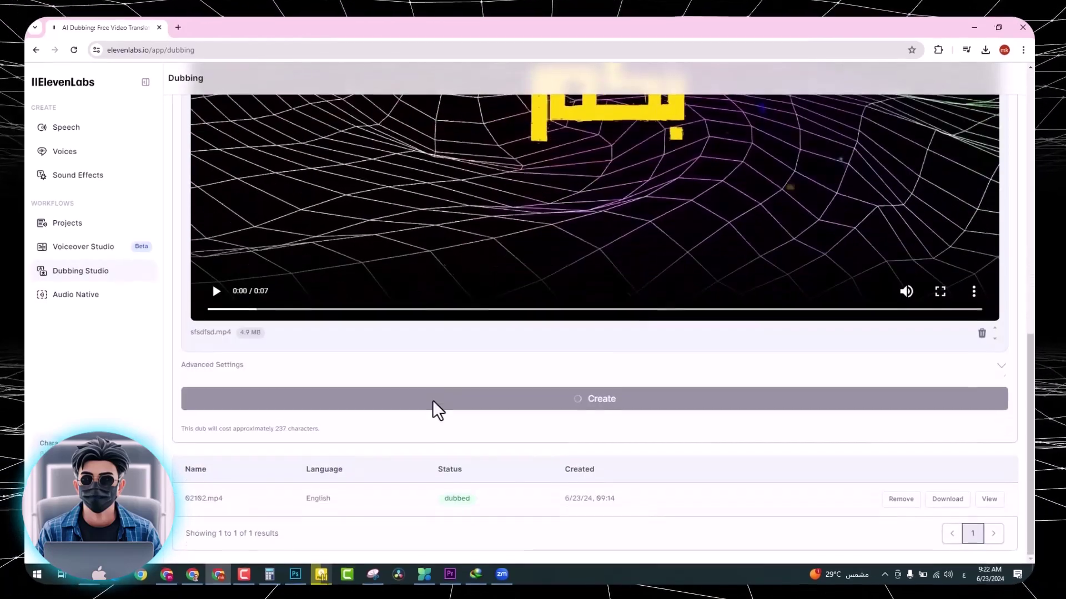
scroll(451, 386, up, 1)
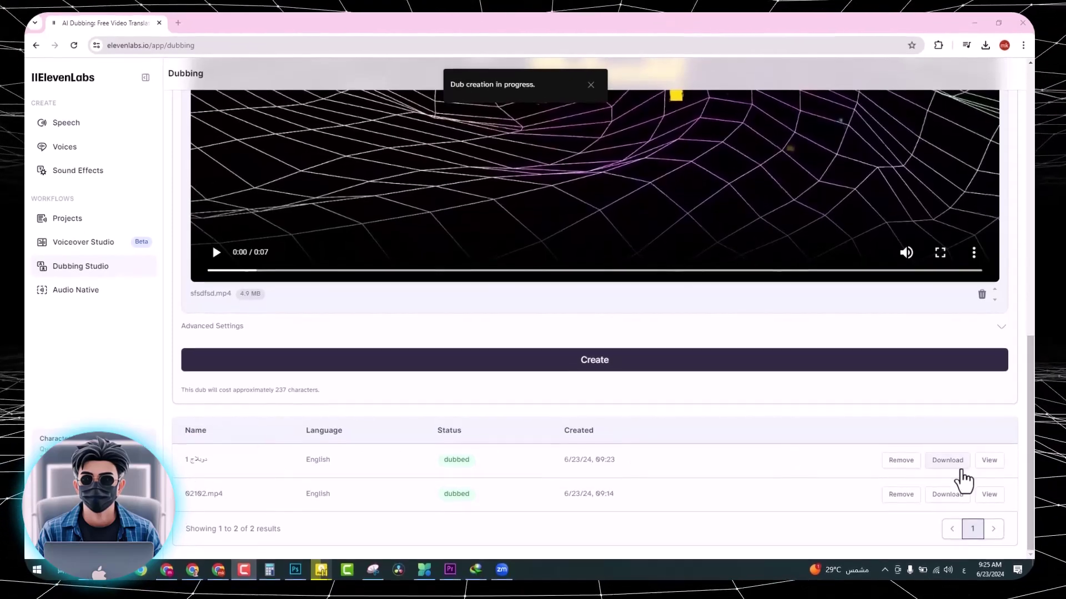
- Play back the finished English dub "دوبلاج 1" and download it, closing its details
click(989, 457)
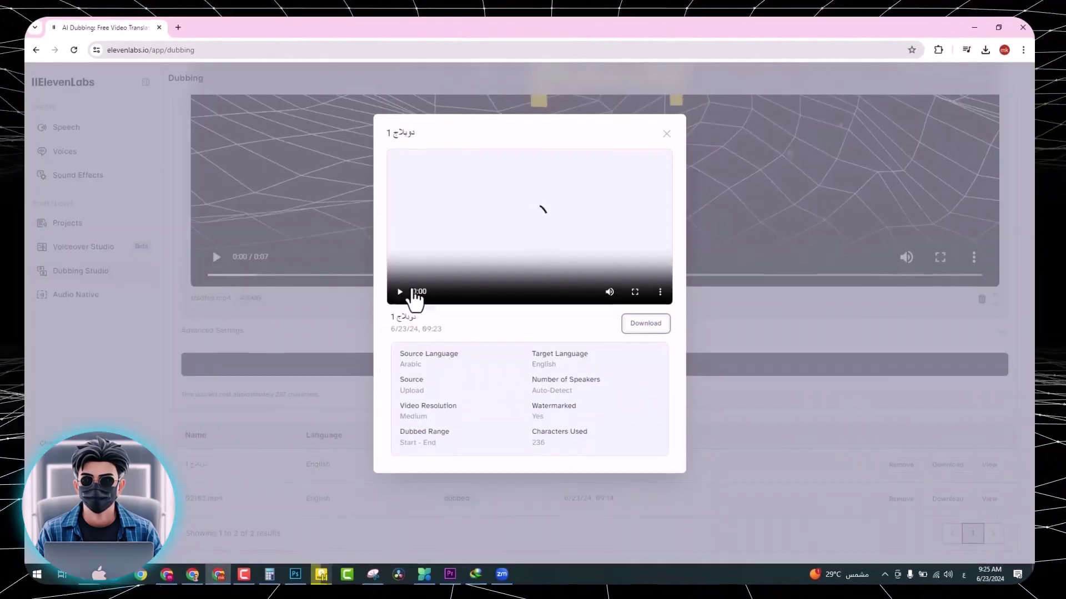
click(401, 285)
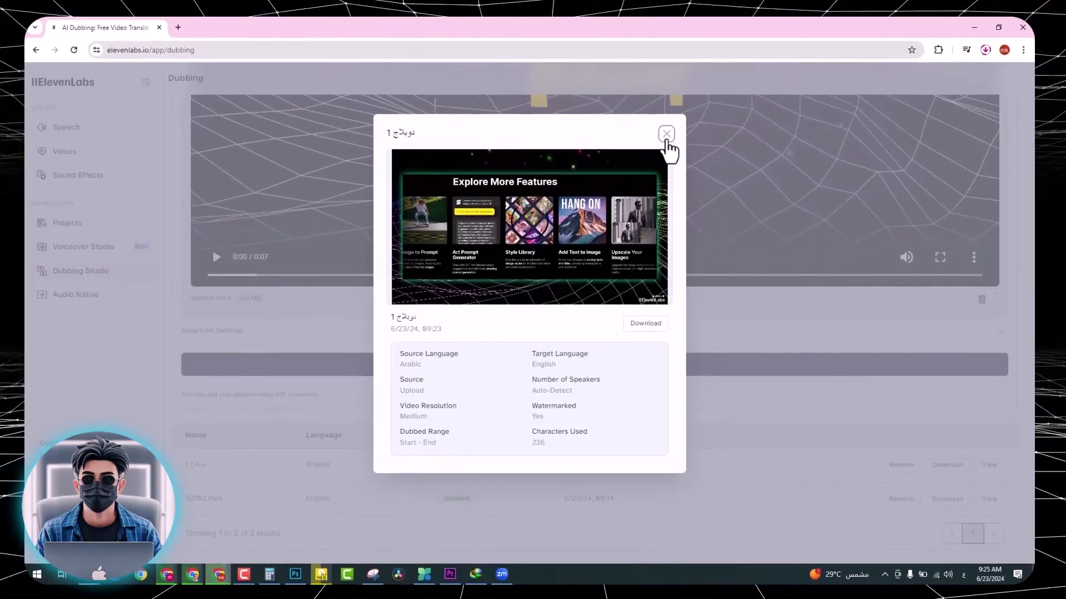
click(667, 138)
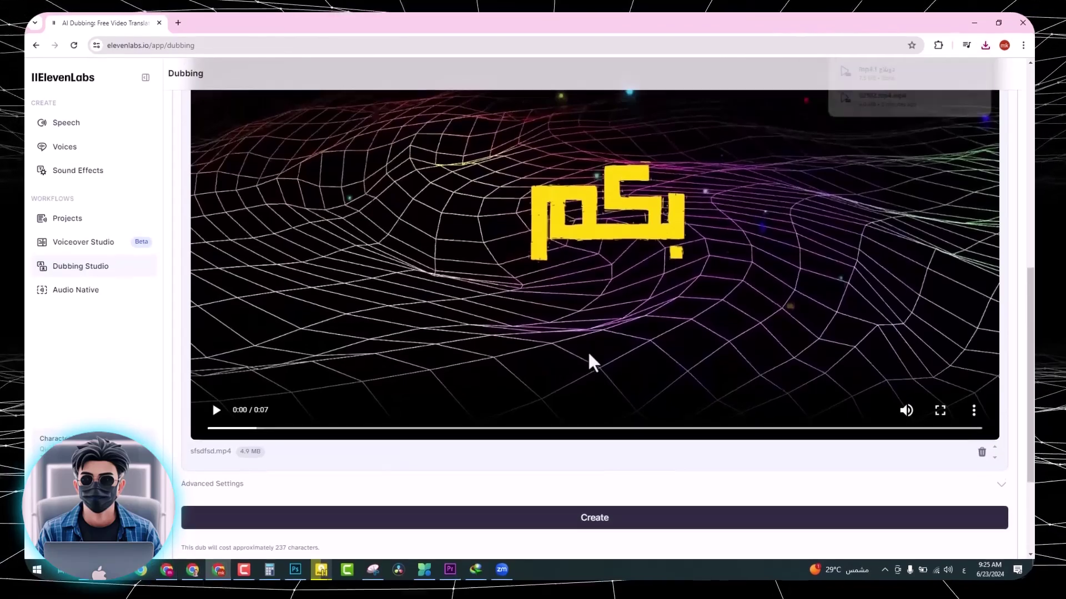
- Search Google for elevenlabs in a new browser tab and open the ElevenLabs website
scroll(689, 302, up, 4)
scroll(269, 310, up, 2)
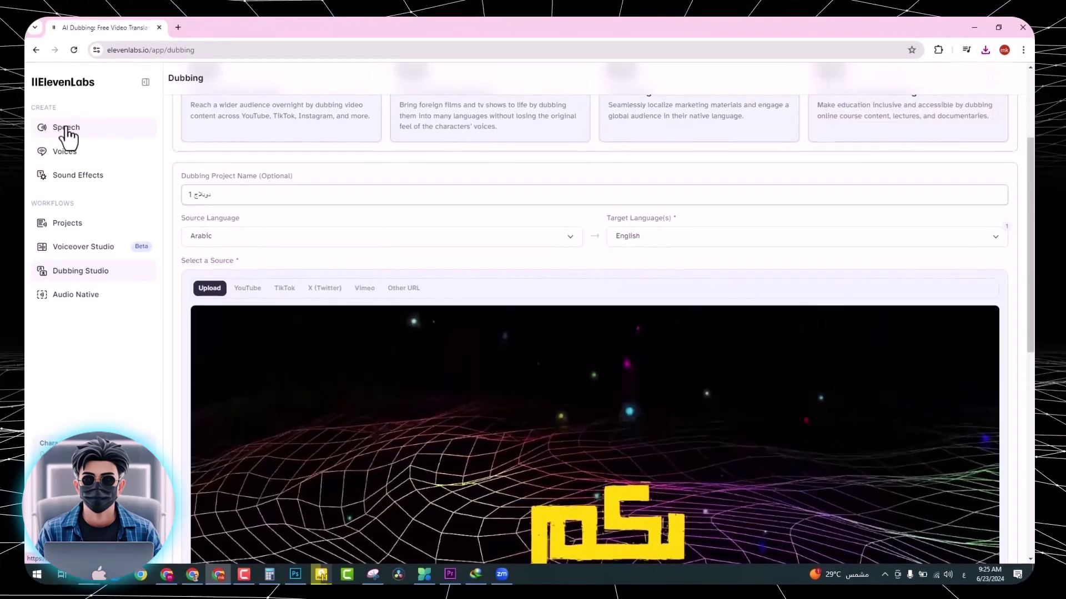
click(70, 132)
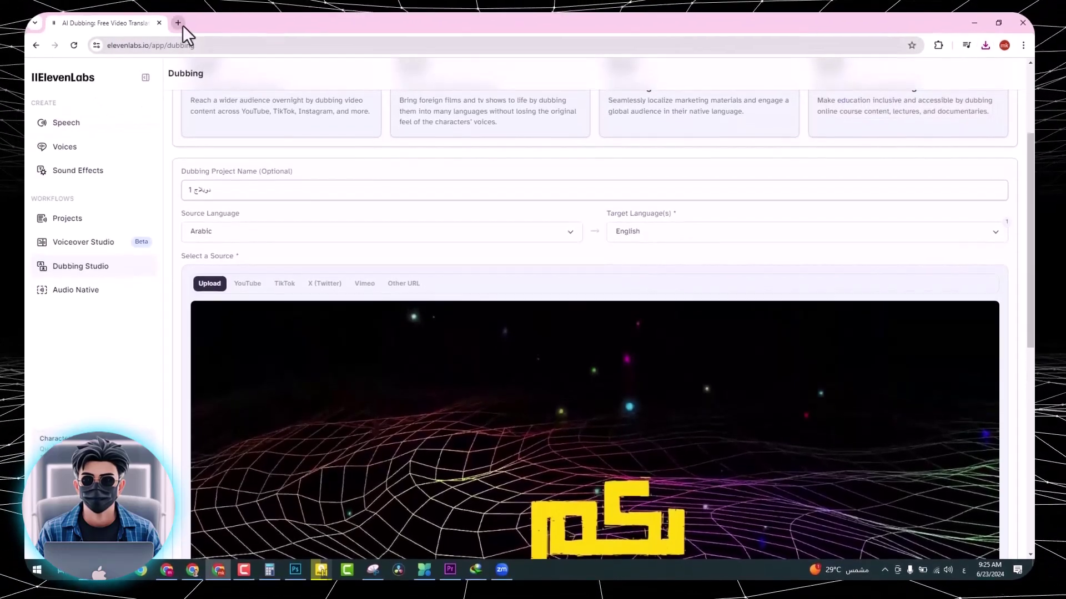
click(178, 20)
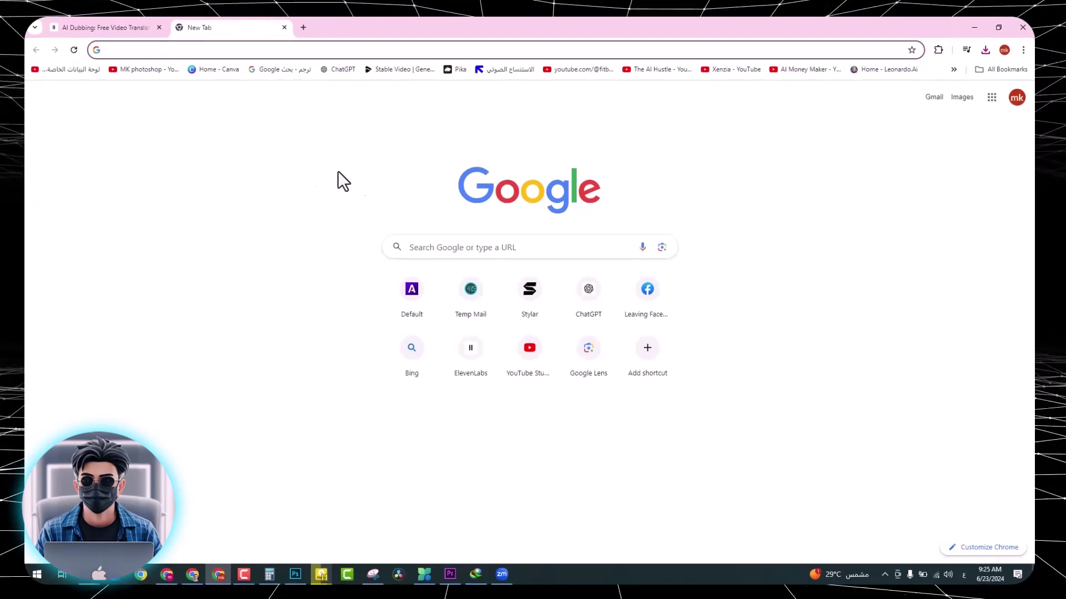
click(438, 250)
text(elleven)
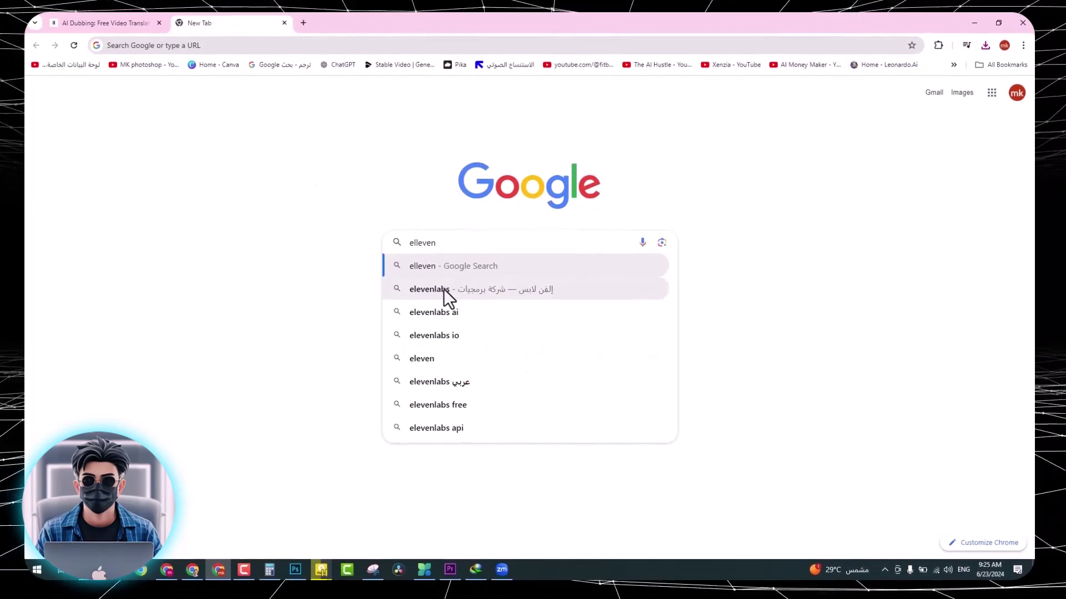
click(444, 288)
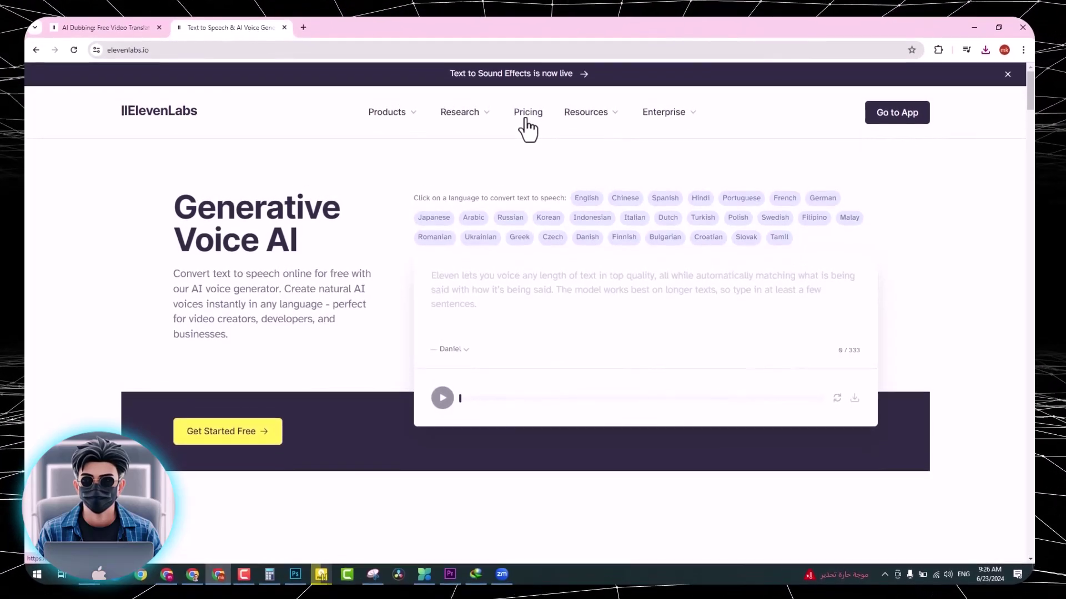
- Open the ElevenLabs pricing and examine the prices and features of the monthly subscription plans
click(526, 117)
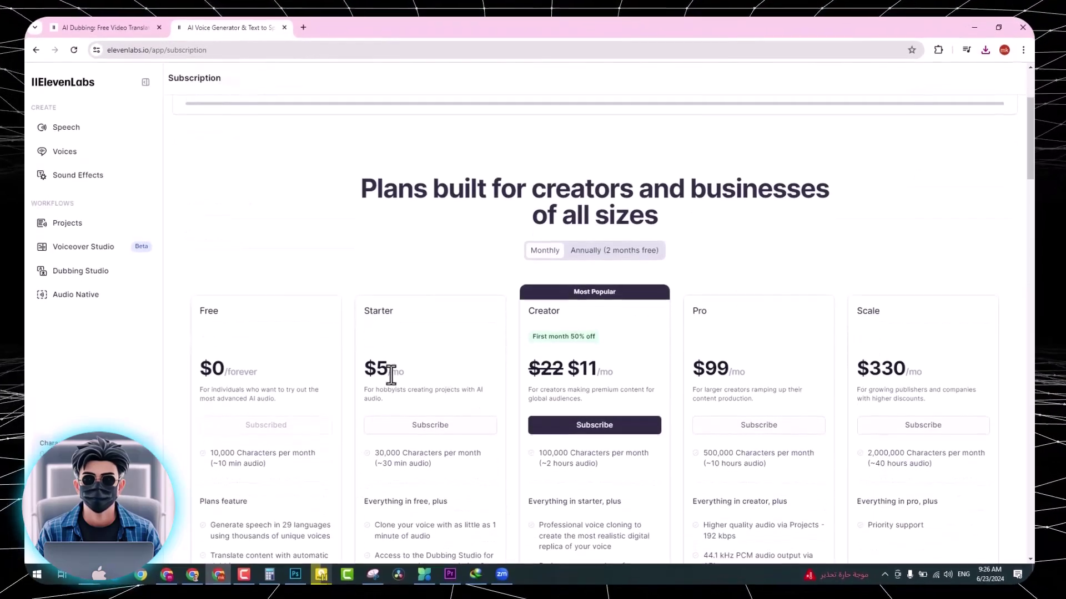
scroll(388, 372, down, 2)
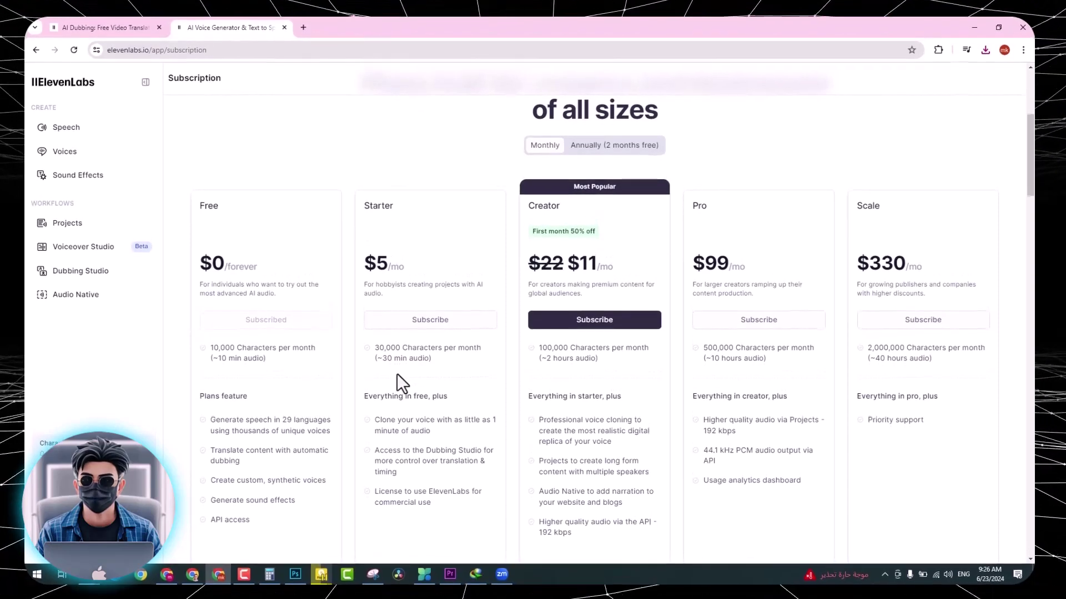
scroll(432, 366, down, 1)
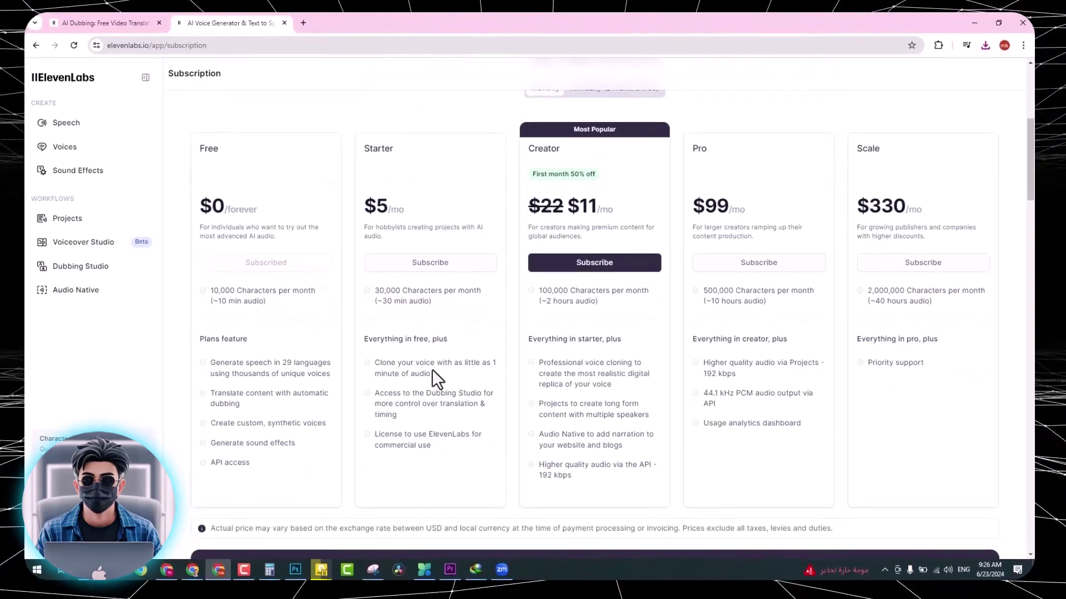
scroll(431, 373, up, 1)
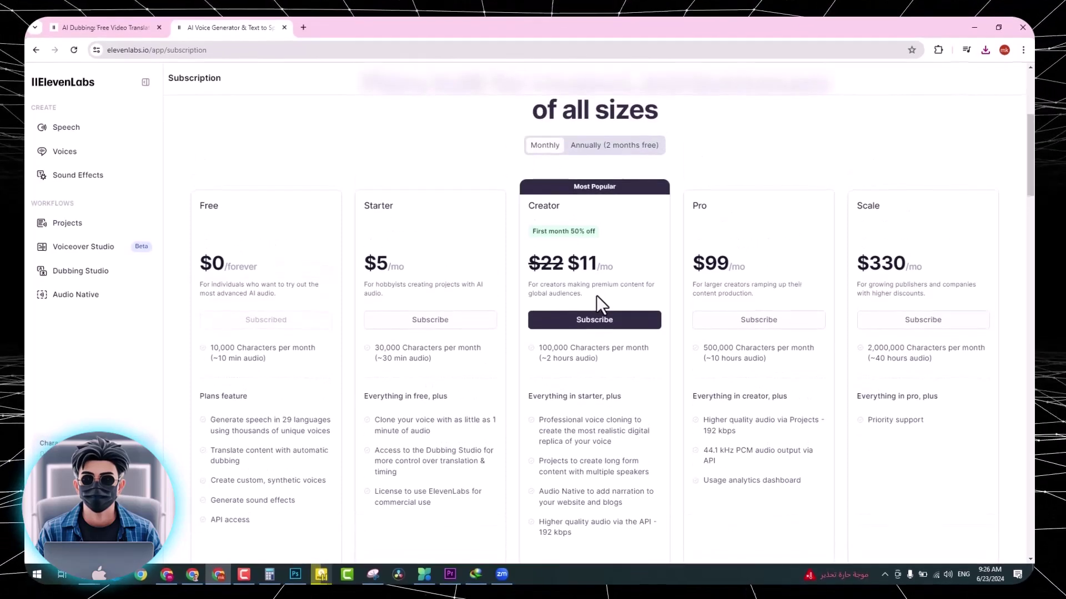
scroll(588, 324, down, 1)
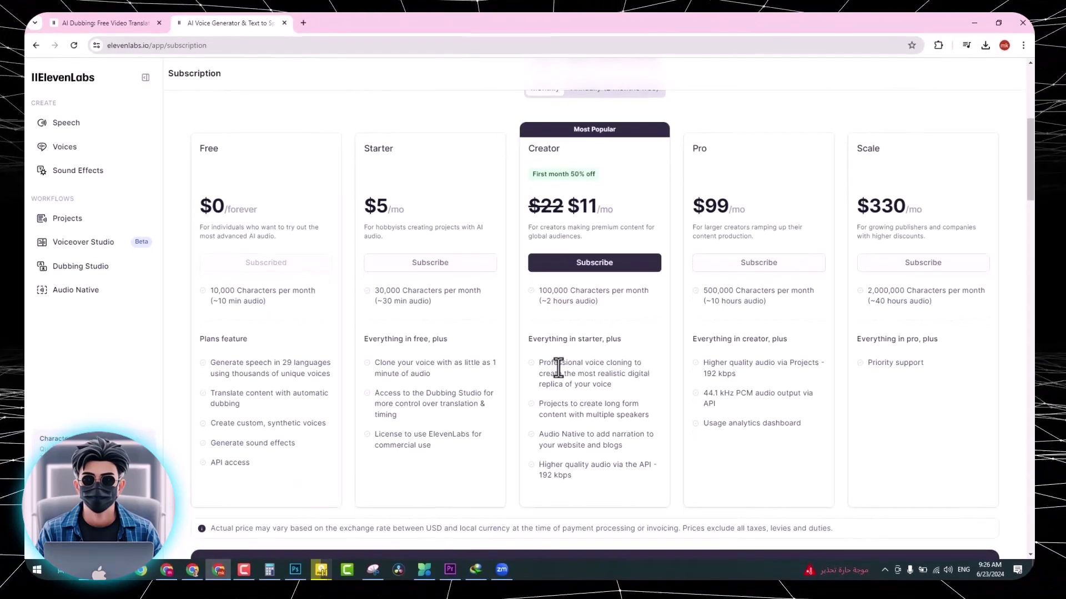
scroll(558, 365, up, 3)
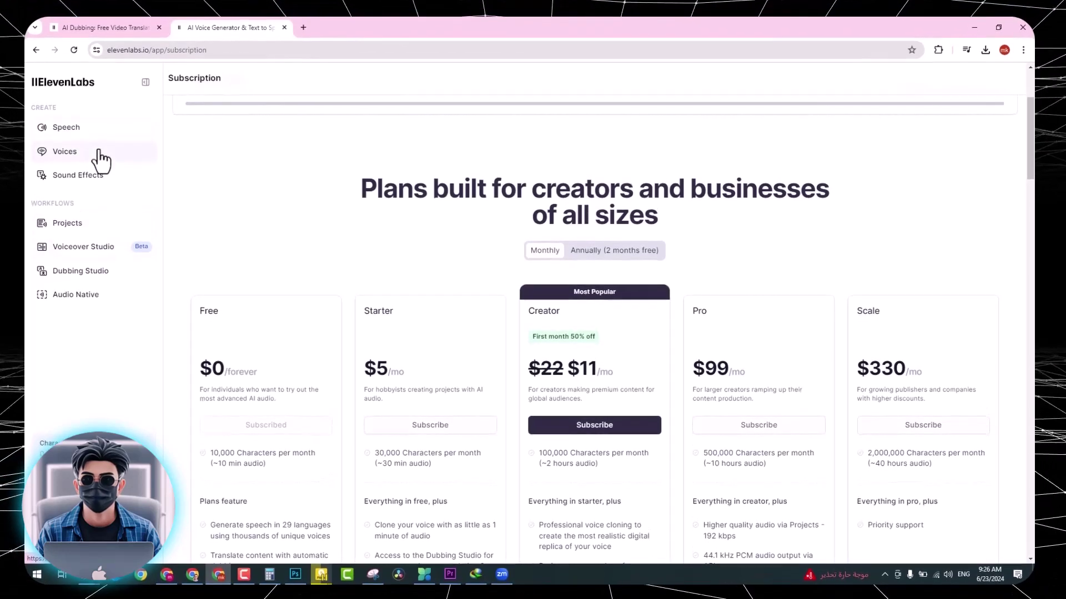
- View Speech Synthesis in advanced mode with its voice settings, and open the Voices page
click(67, 120)
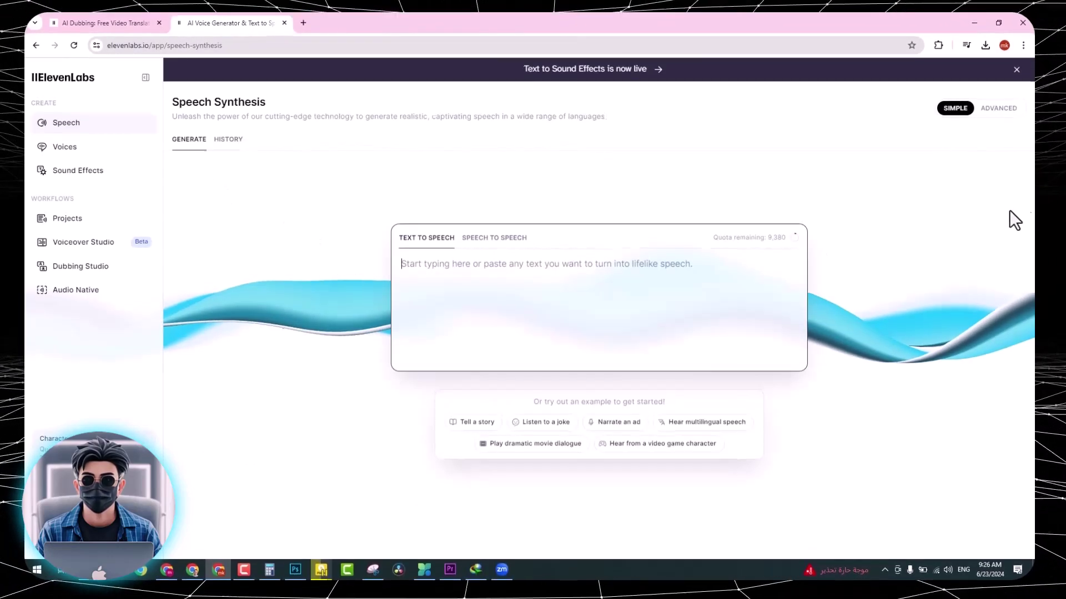
click(1001, 113)
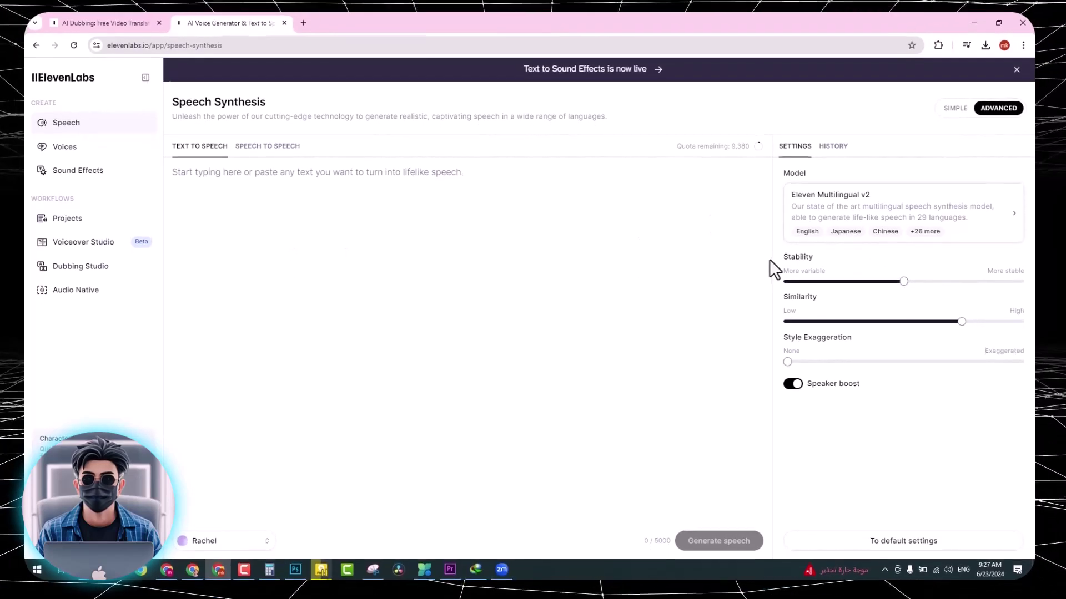
click(101, 149)
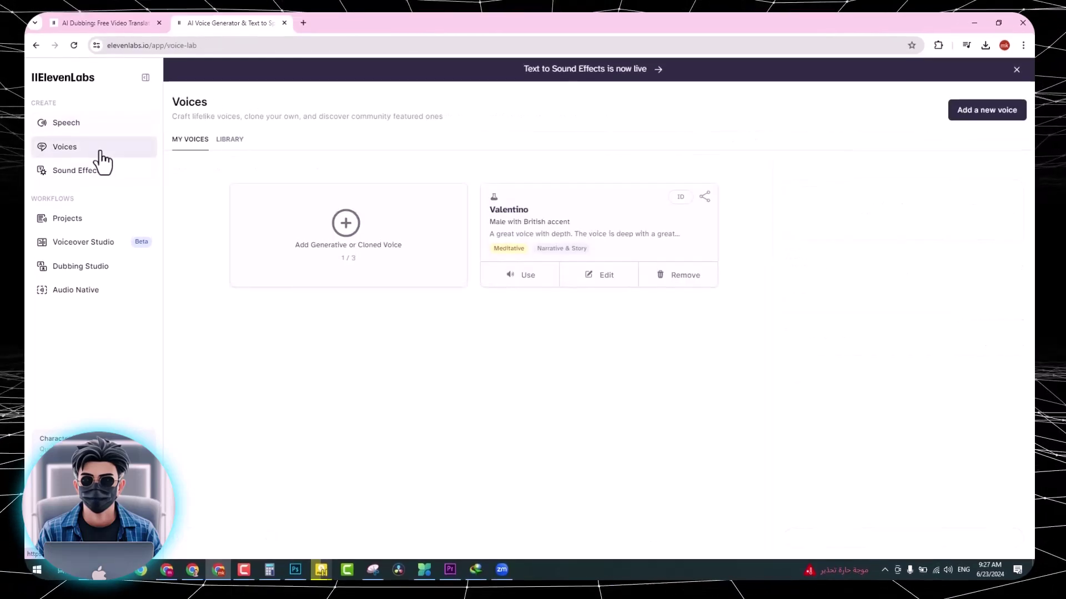